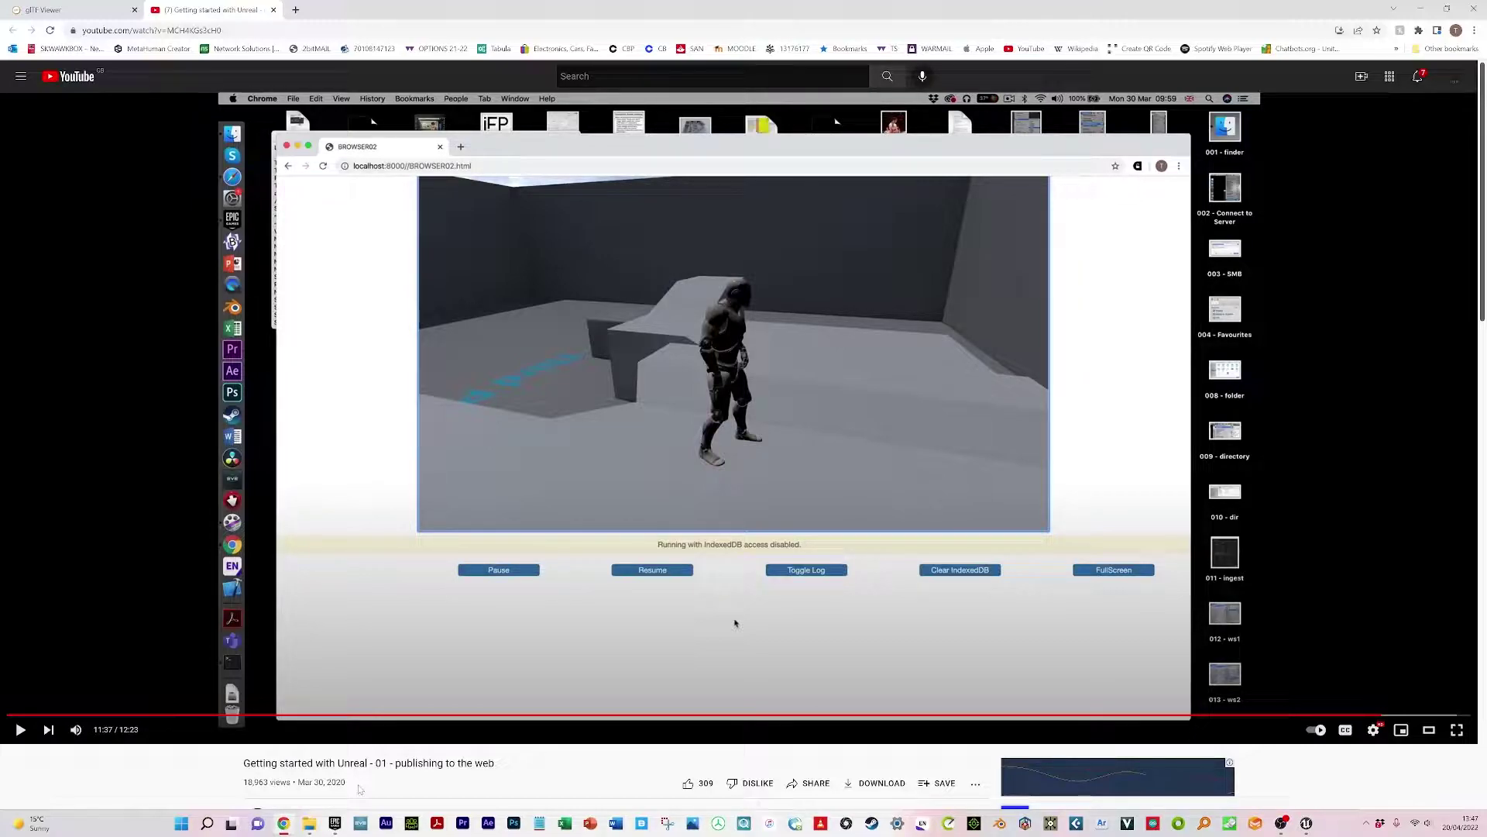
- Search the Epic Games Launcher Marketplace for 'glt' and open the glTF Exporter plugin page (engine 4.25–4.27)
mouse_move(336, 823)
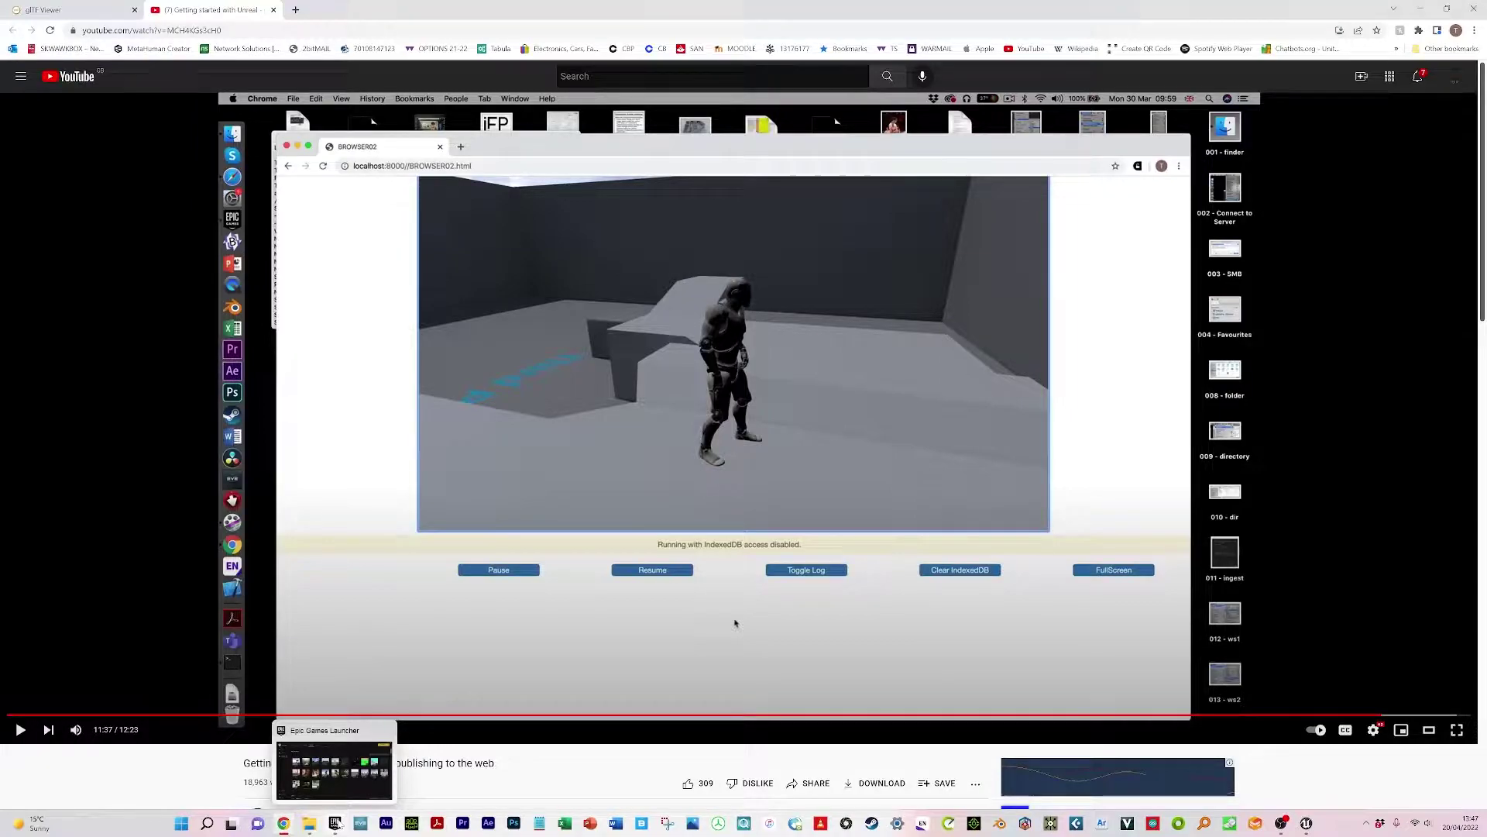
left_click(336, 822)
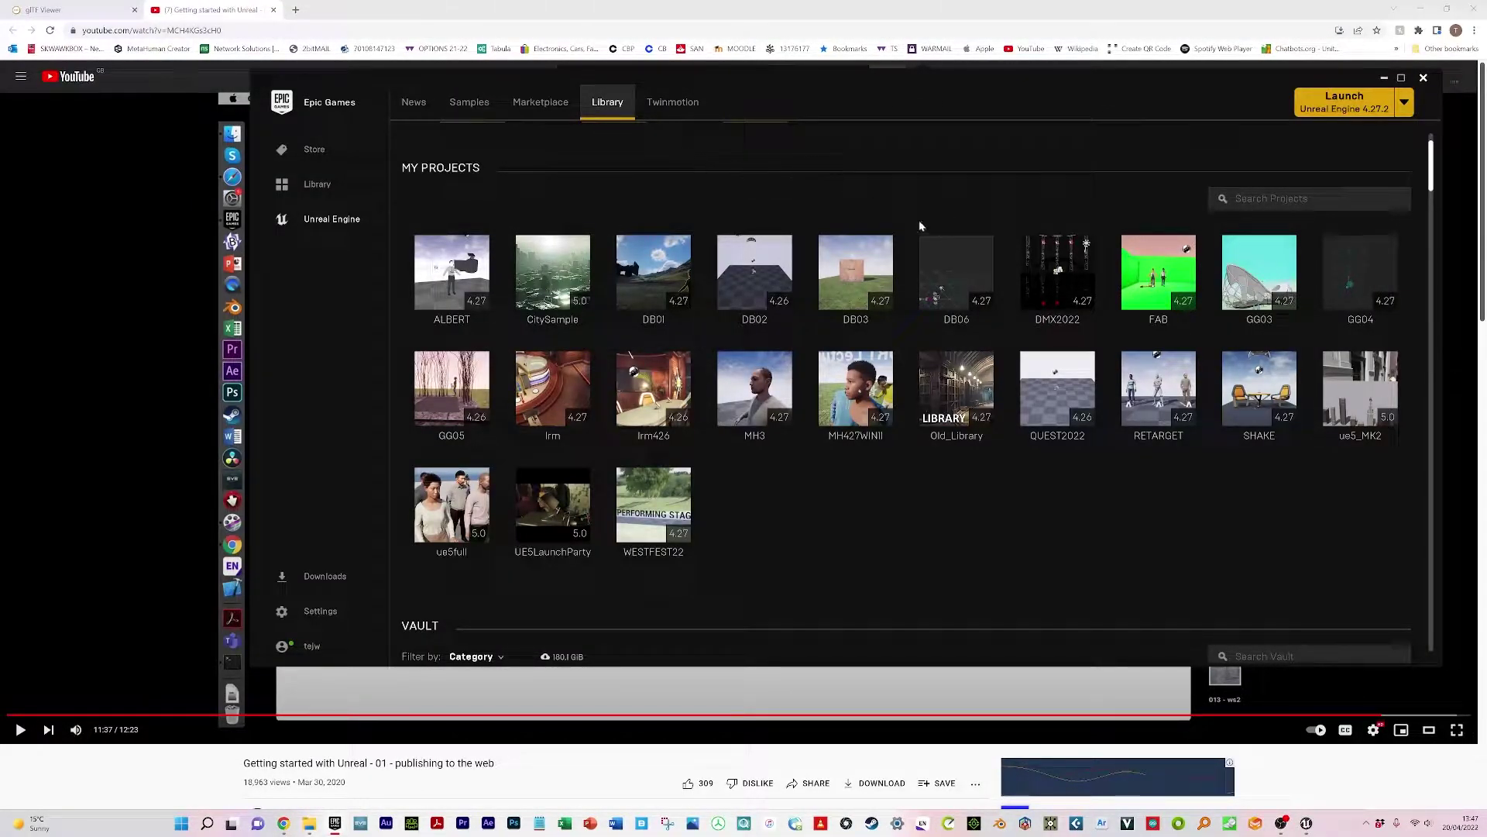
left_click(542, 102)
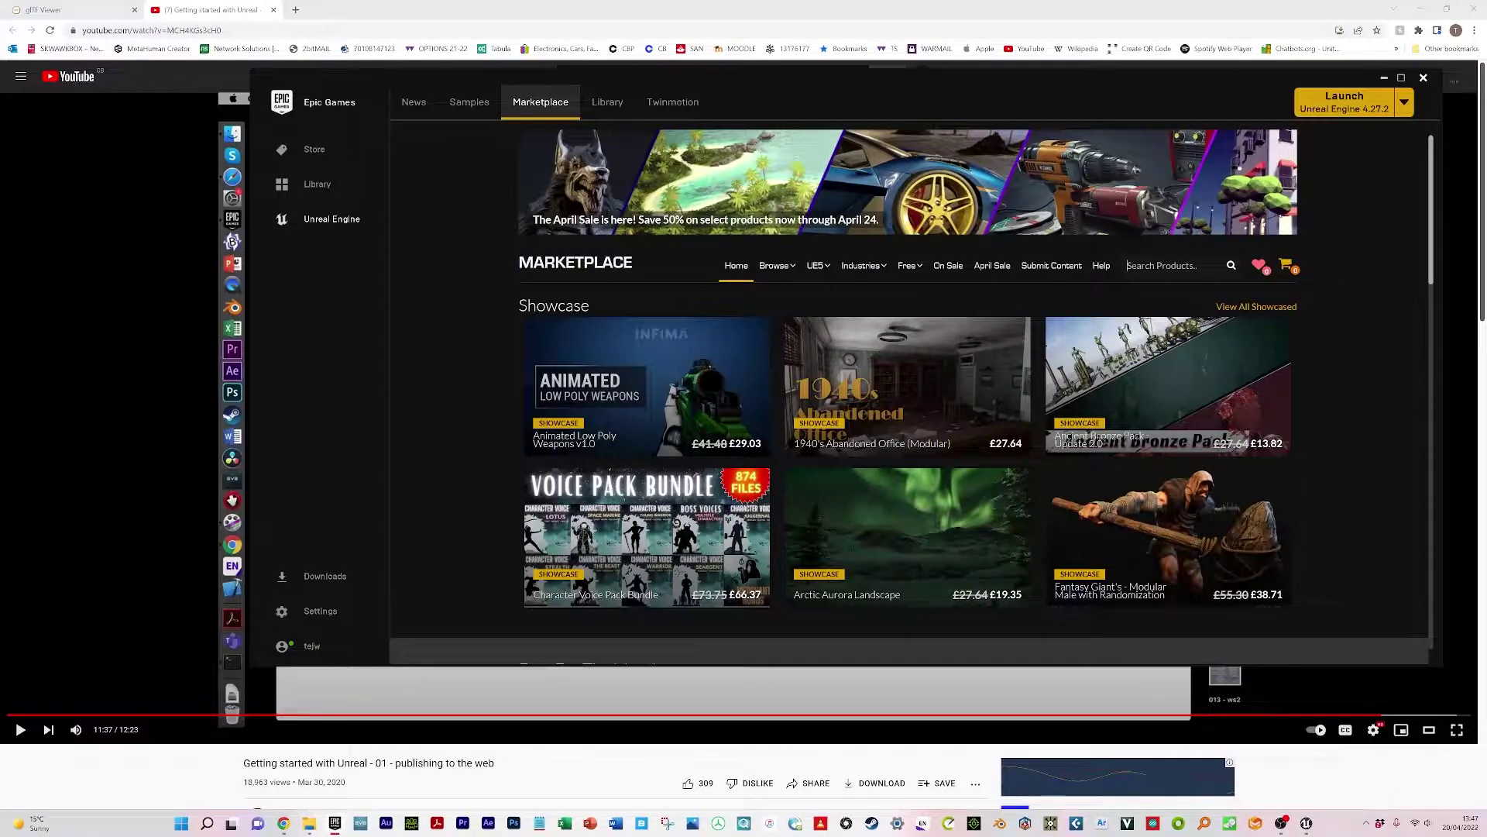
type("gltf")
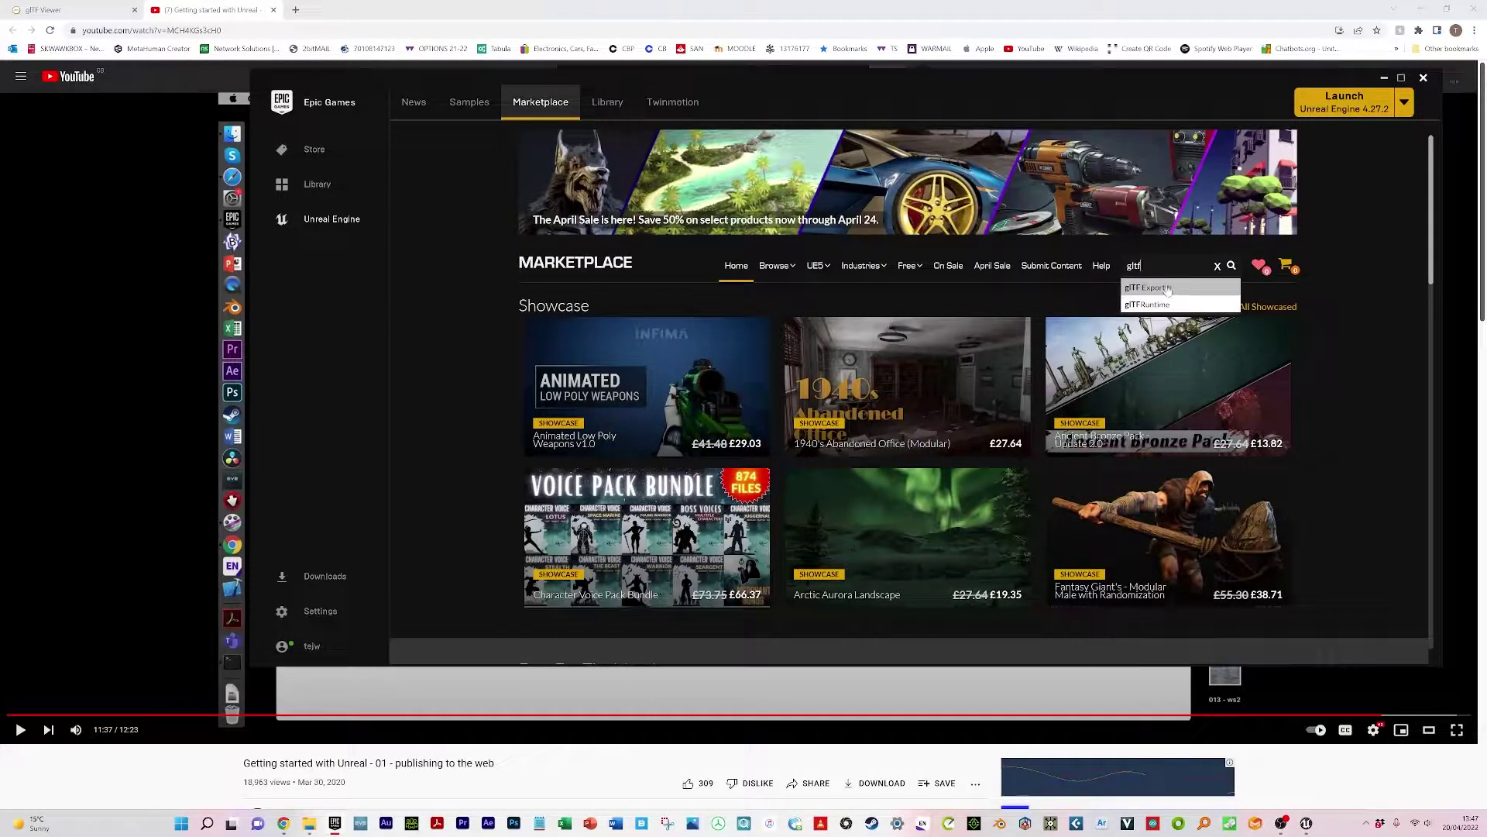
left_click(1166, 287)
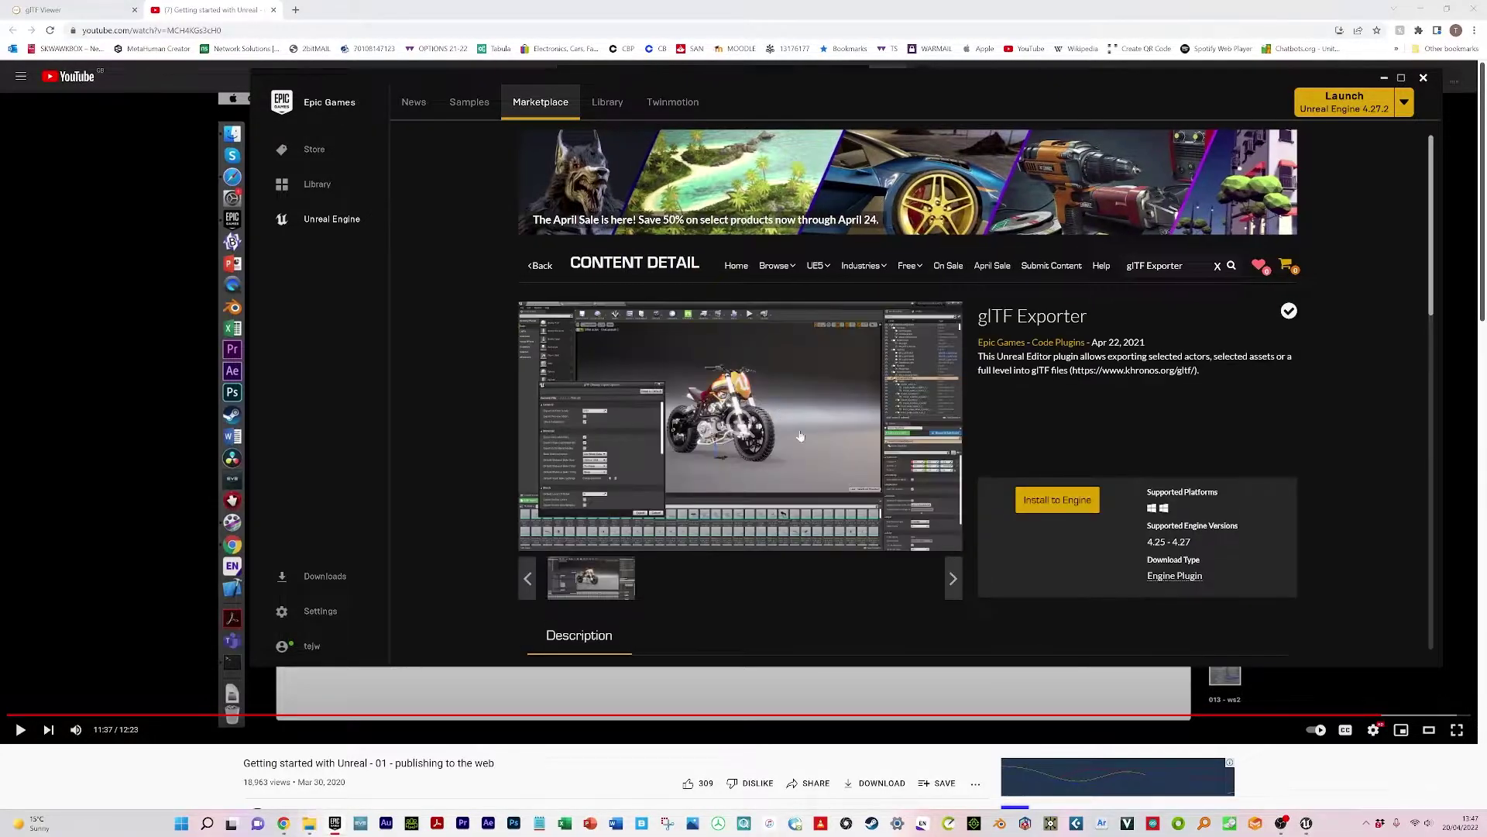
scroll(775, 488, "down", 3)
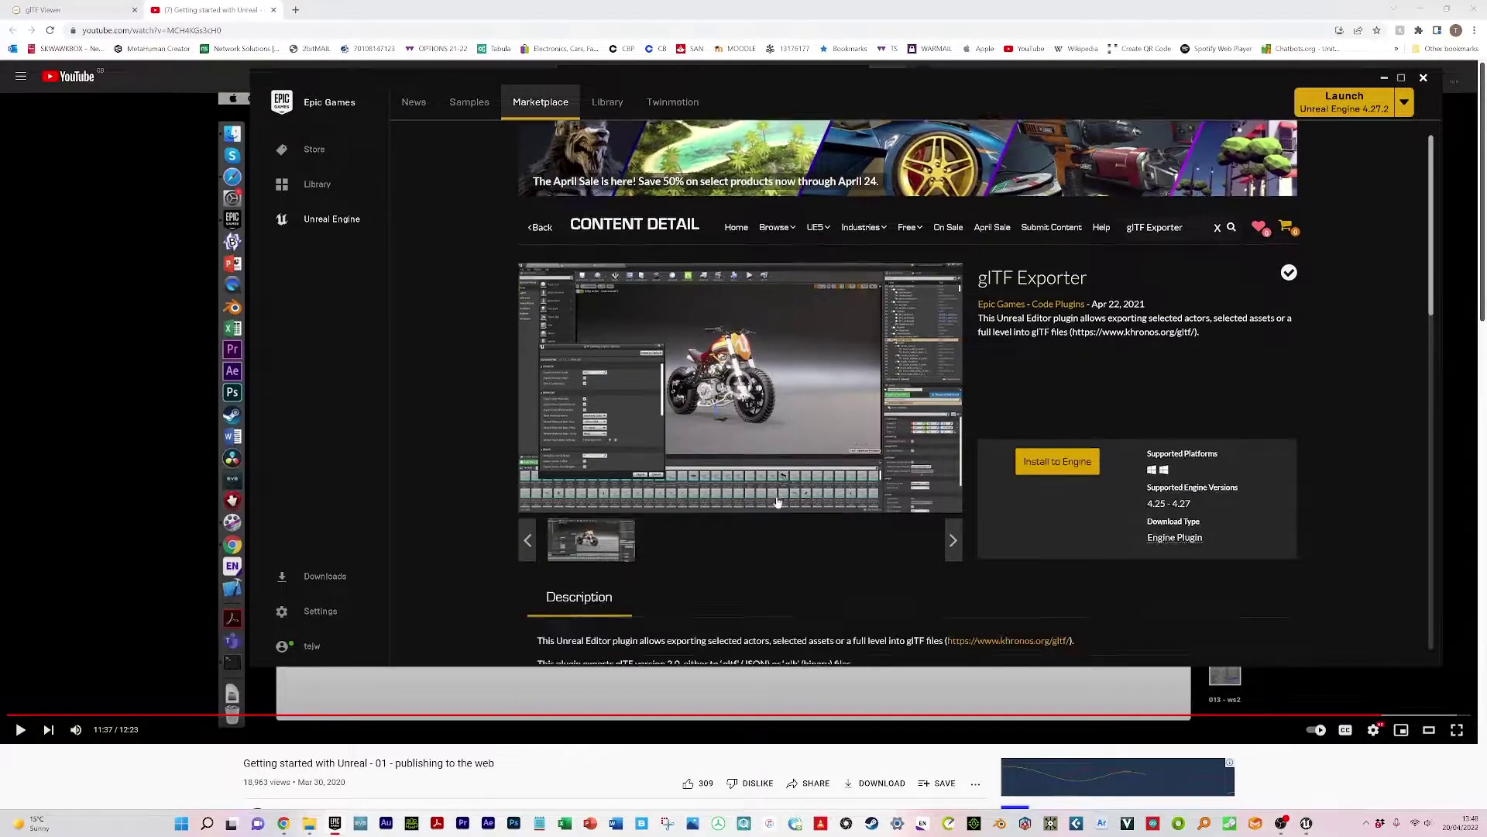
scroll(776, 489, "up", 3)
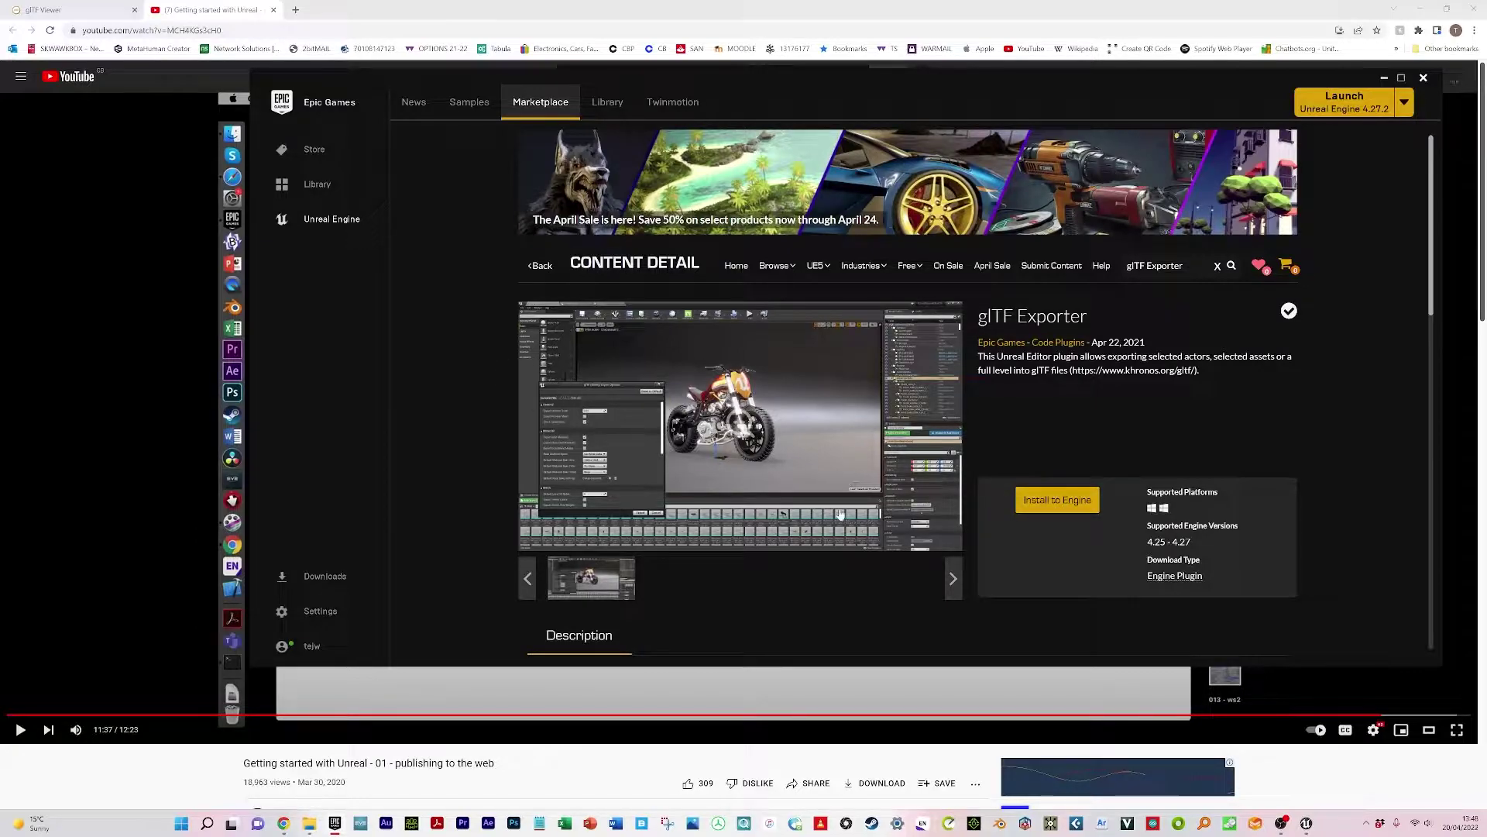
- Filter the Unreal Editor's Plugins list by 'gltf' to confirm glTF Exporter is enabled, then close it
left_click(1306, 823)
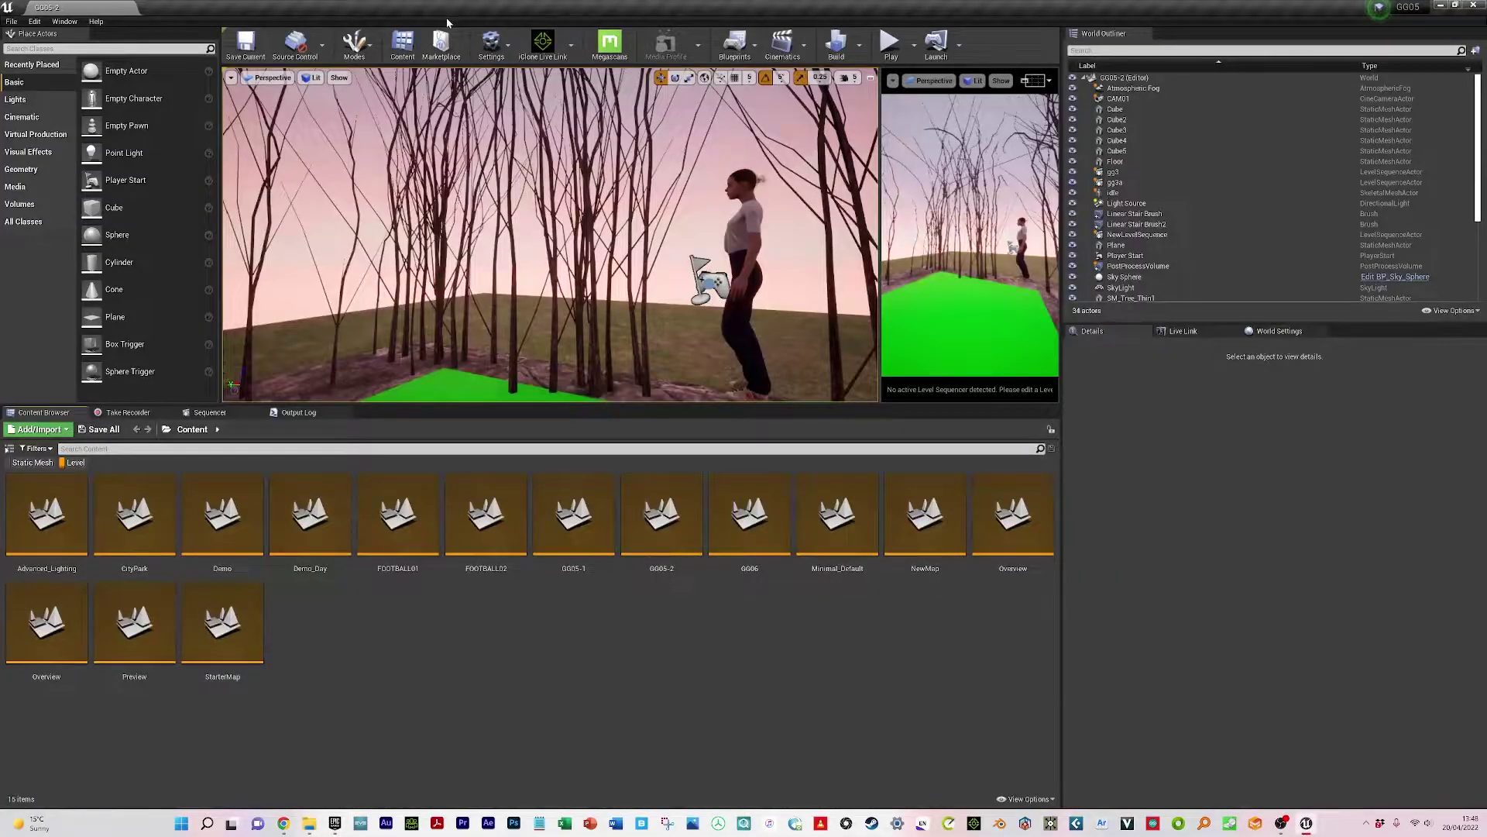
left_click(510, 57)
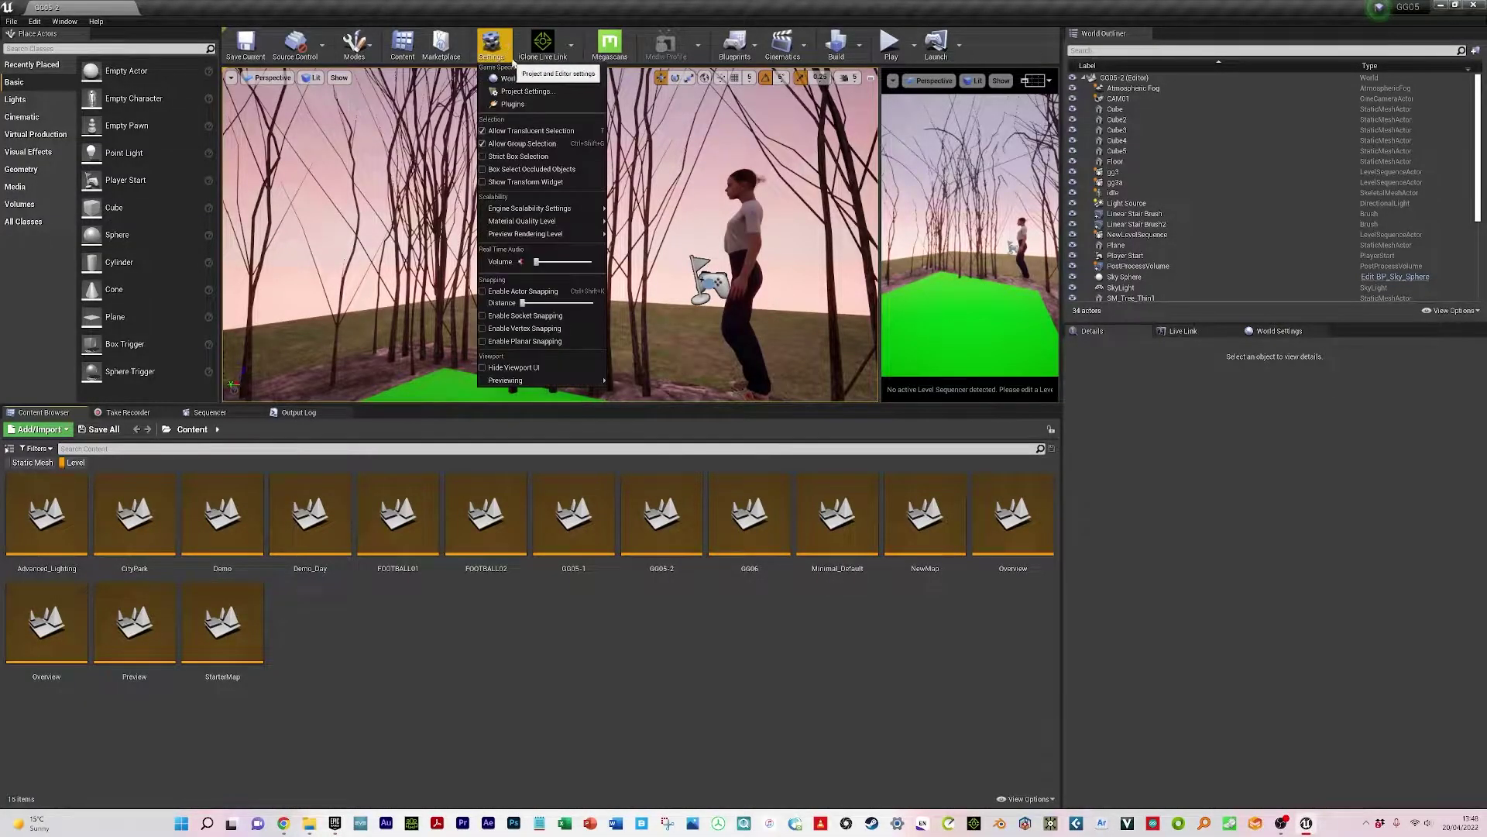
left_click(513, 104)
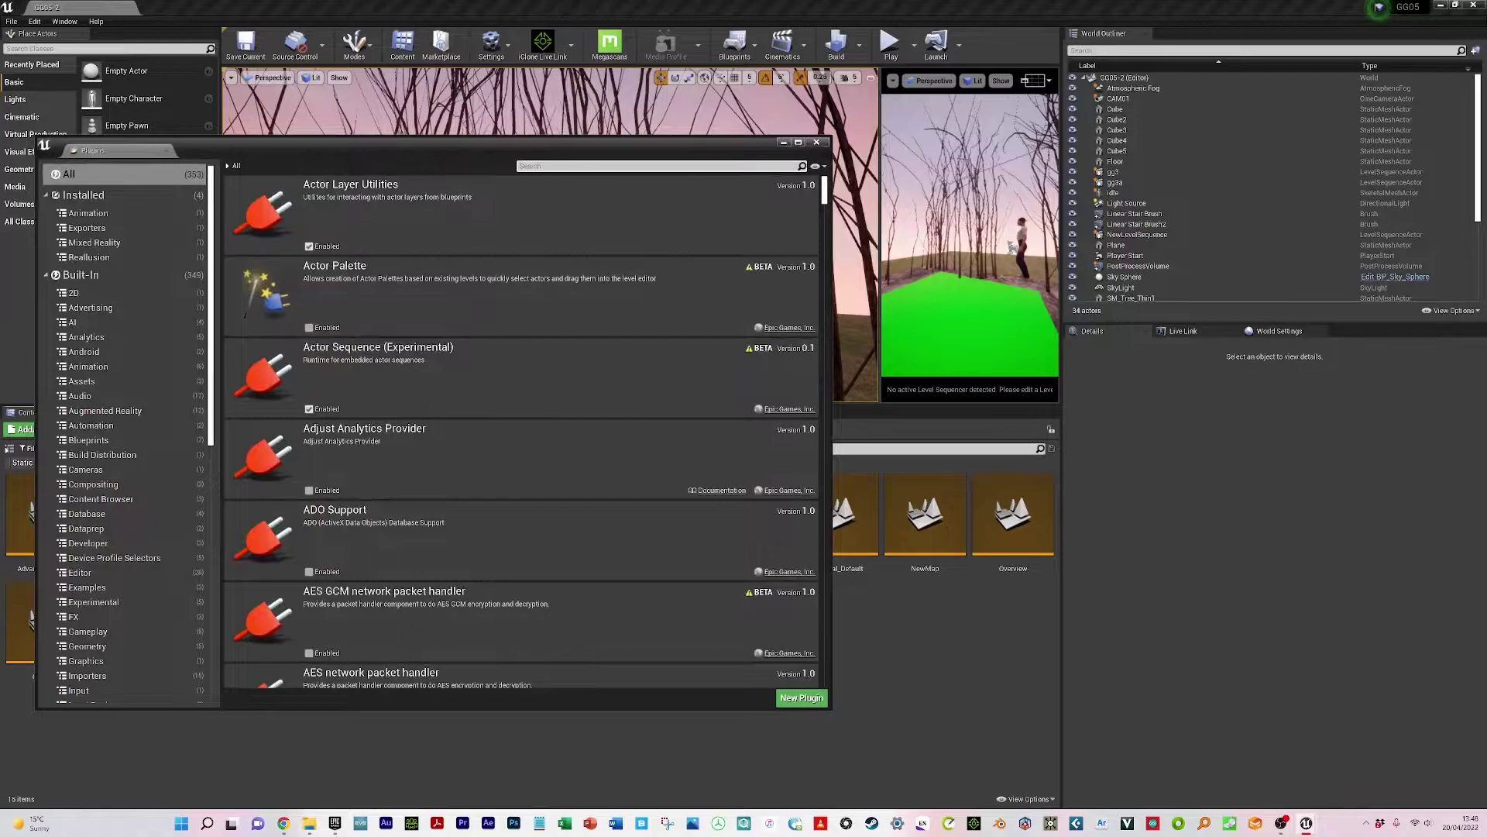
type("gl")
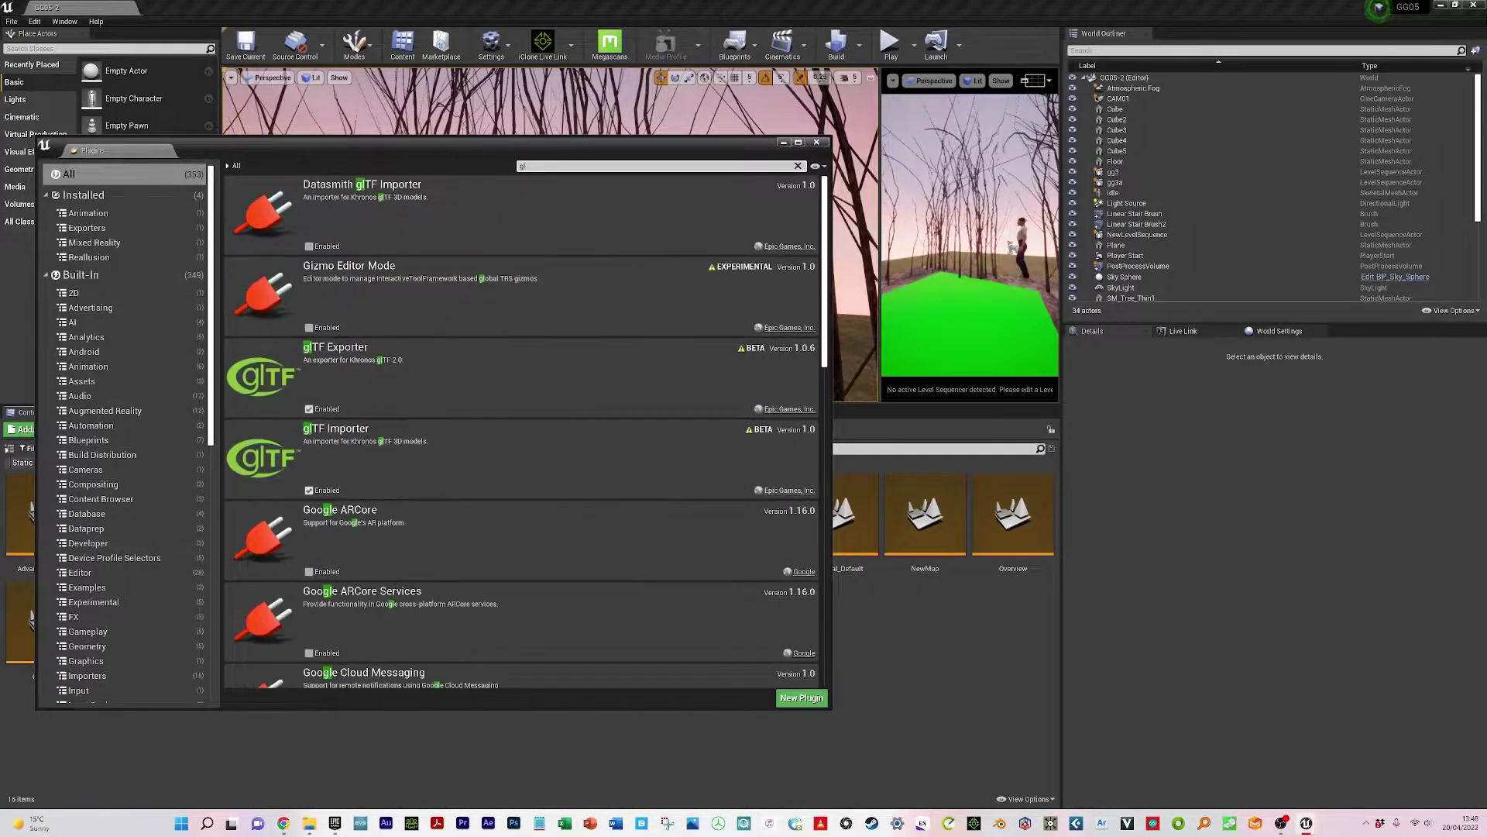
type("tf")
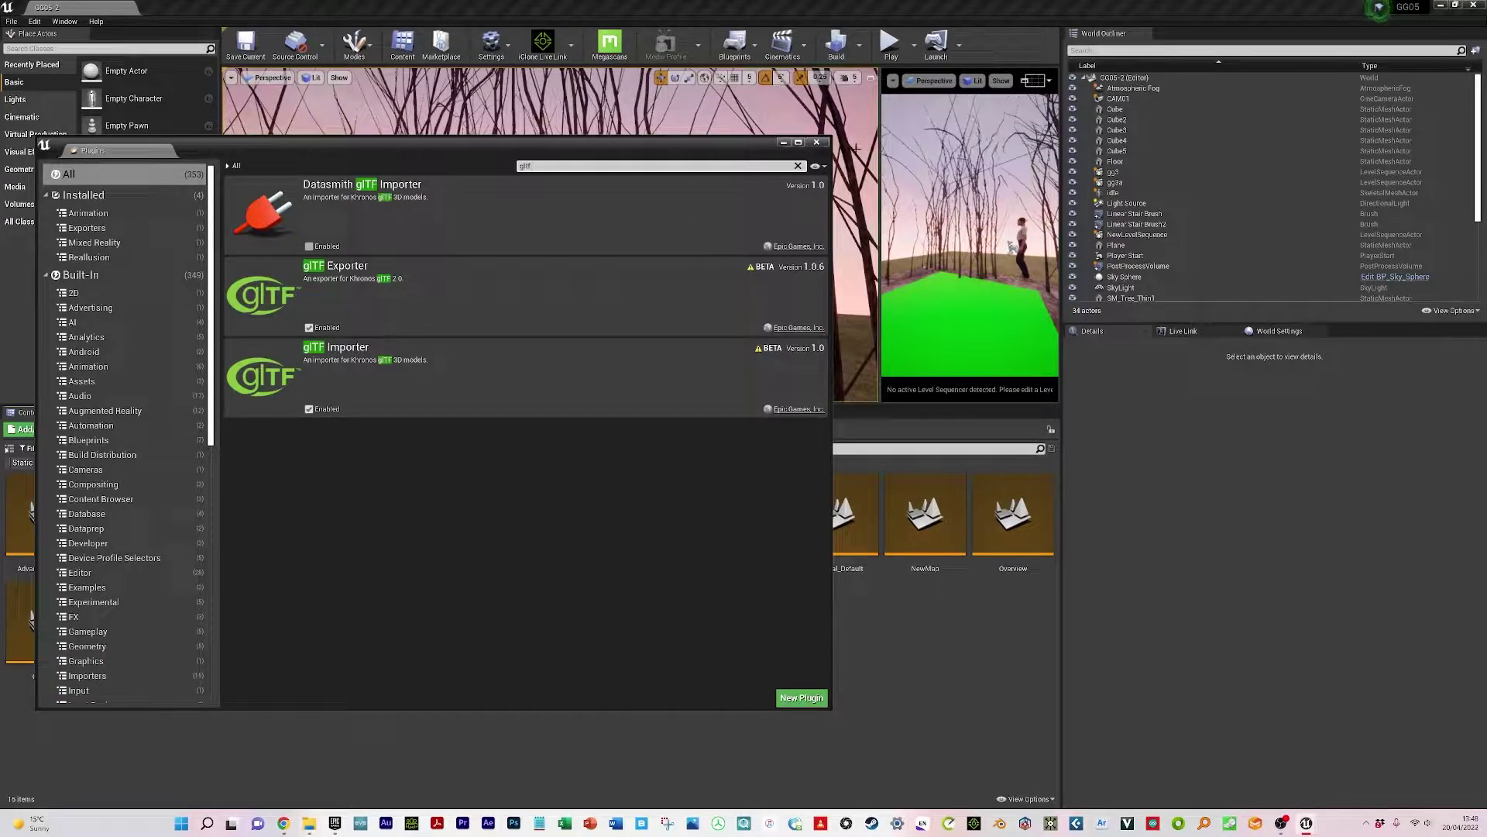
left_click(818, 143)
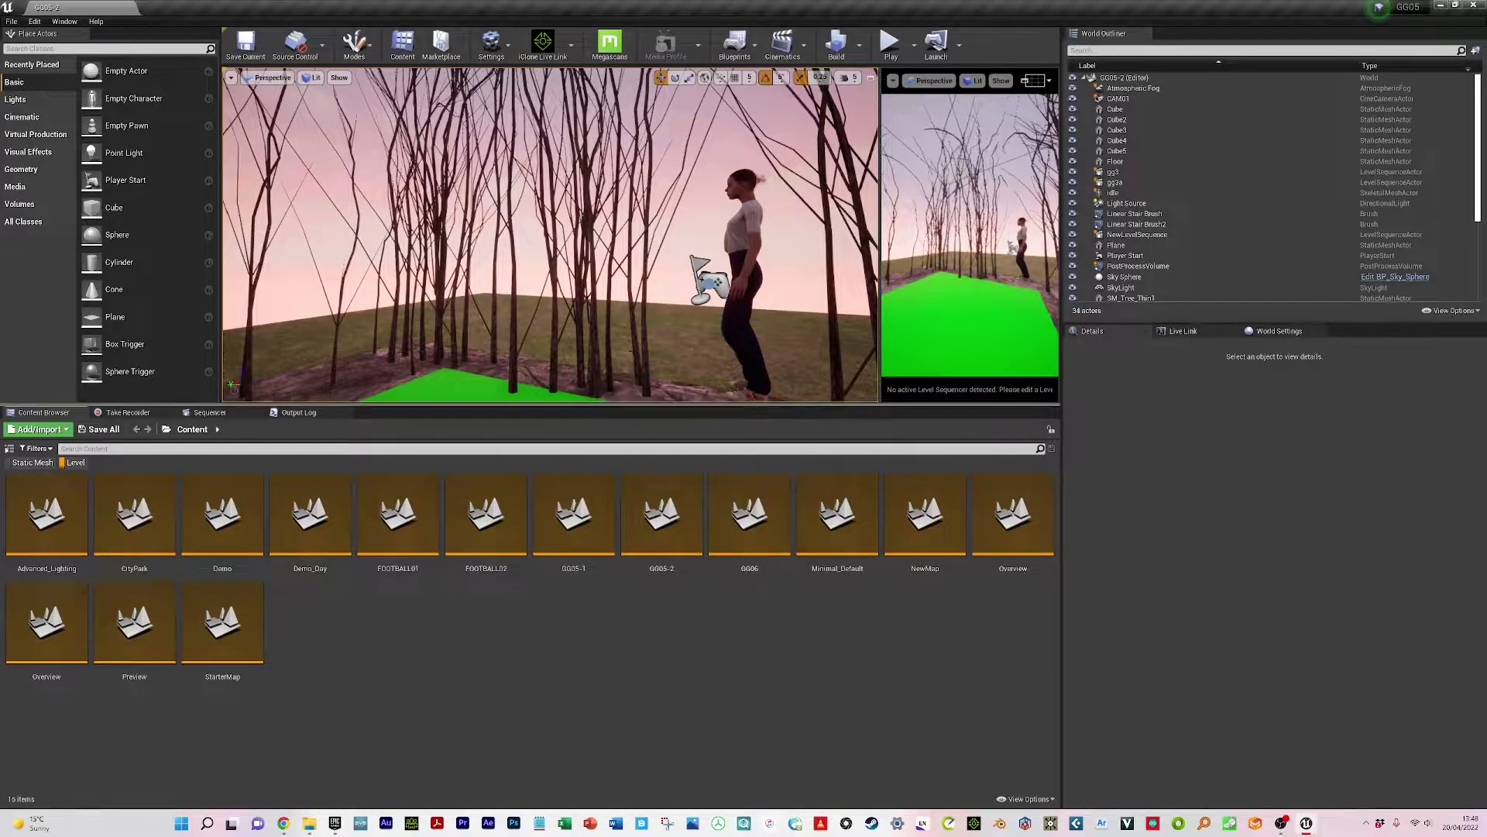
- Fly the viewport camera around the forest level past the green plane, character, trees and rock wall
right_click_drag(550, 232, 634, 252)
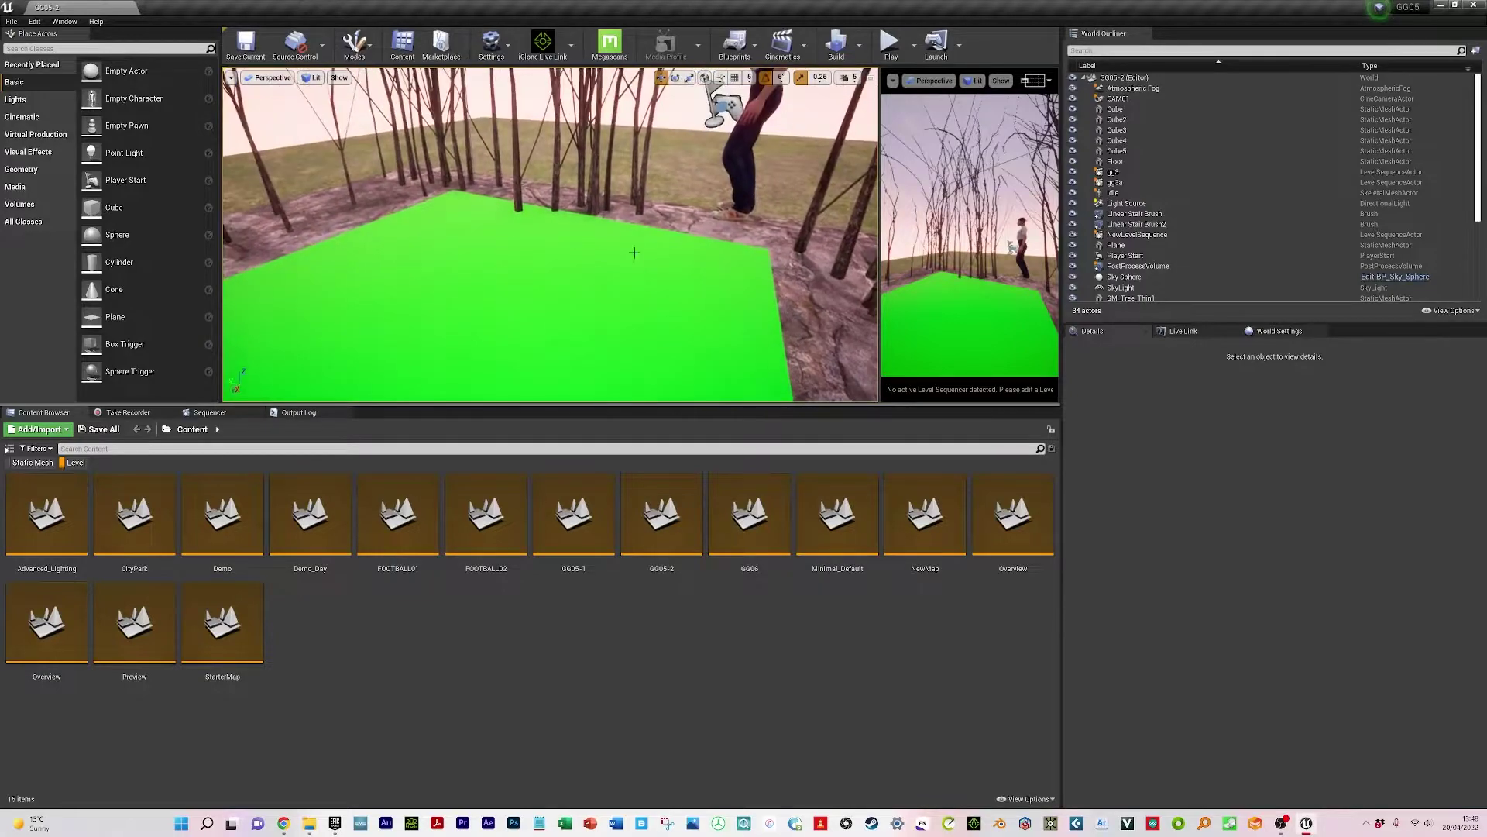
right_click_drag(536, 215, 536, 218)
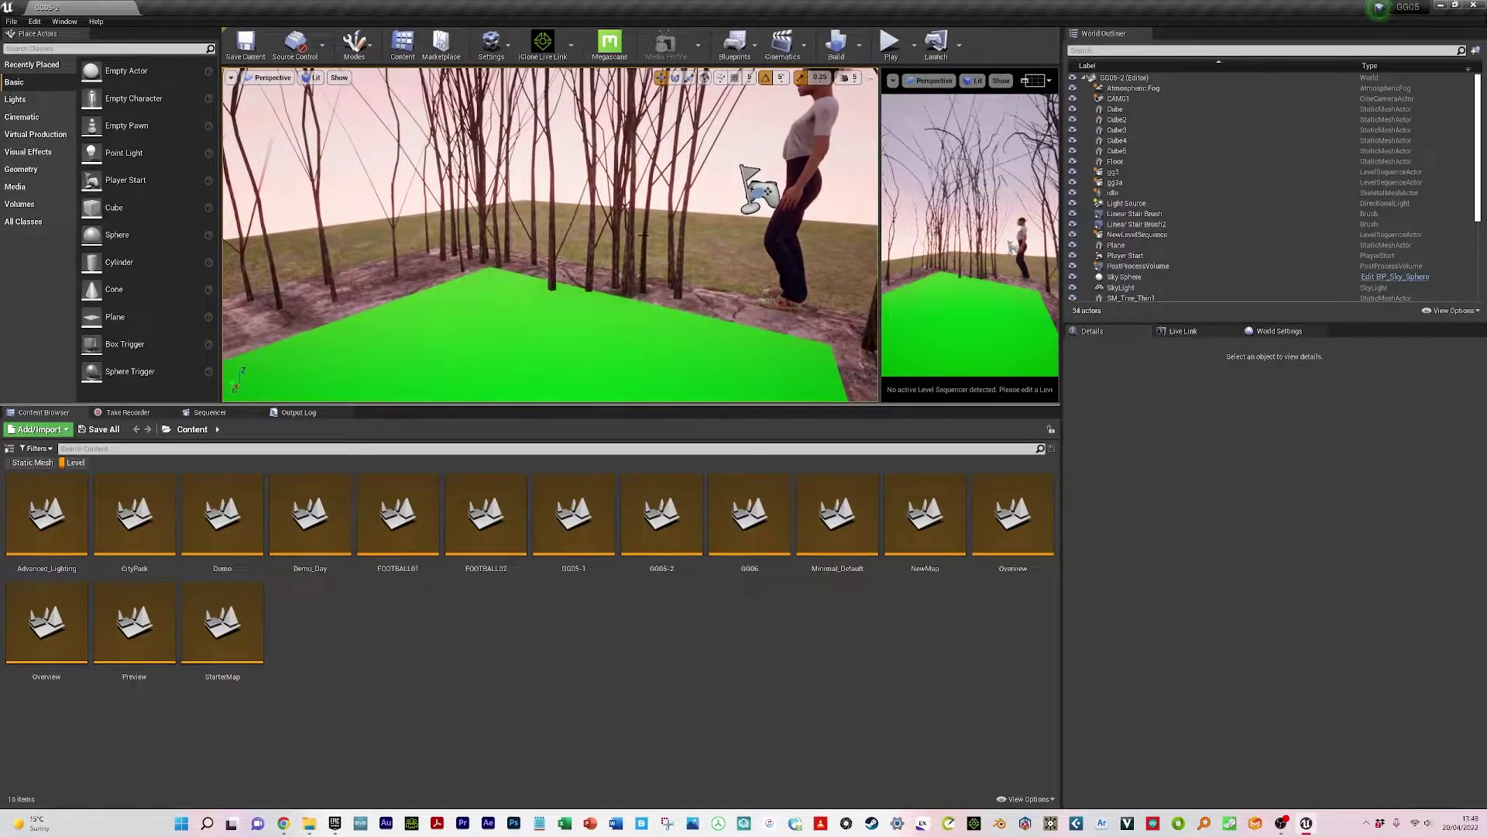
right_click_drag(643, 235, 635, 238)
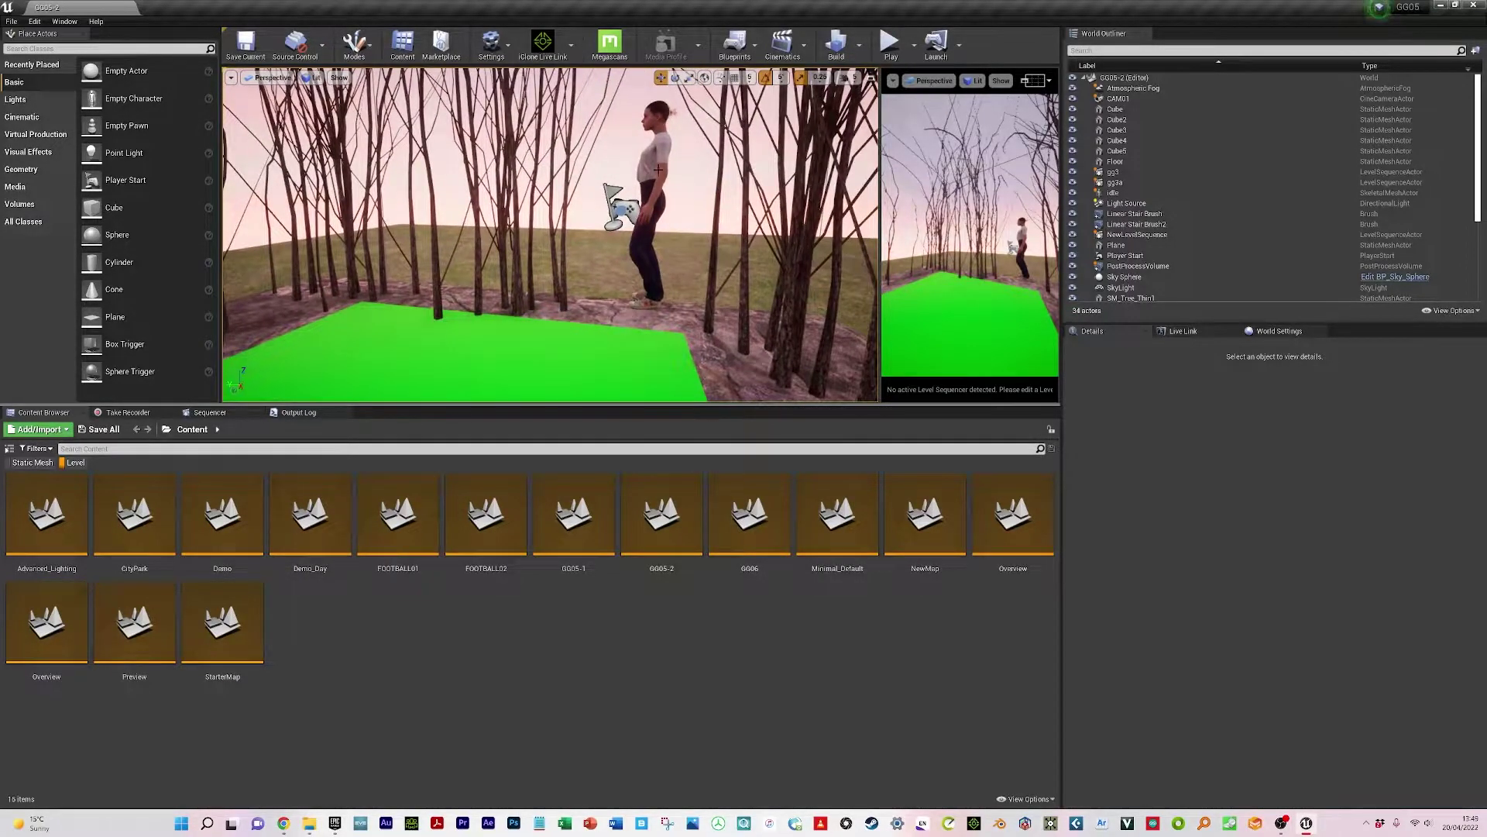
right_click_drag(524, 224, 524, 225)
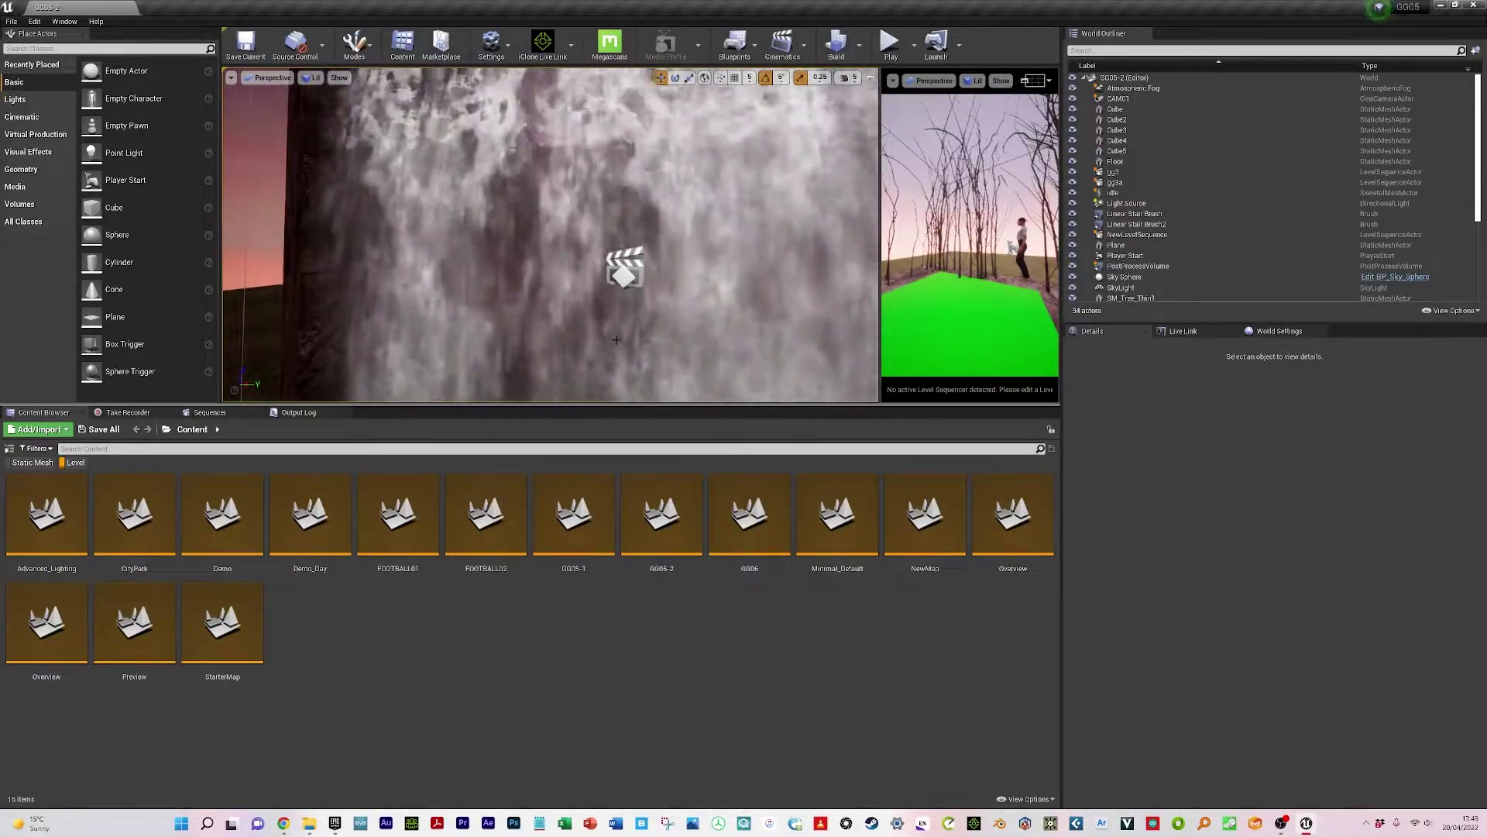
- Export the GG05-2 level asset, with the save dialog moved up to the retarget folder
right_click(664, 514)
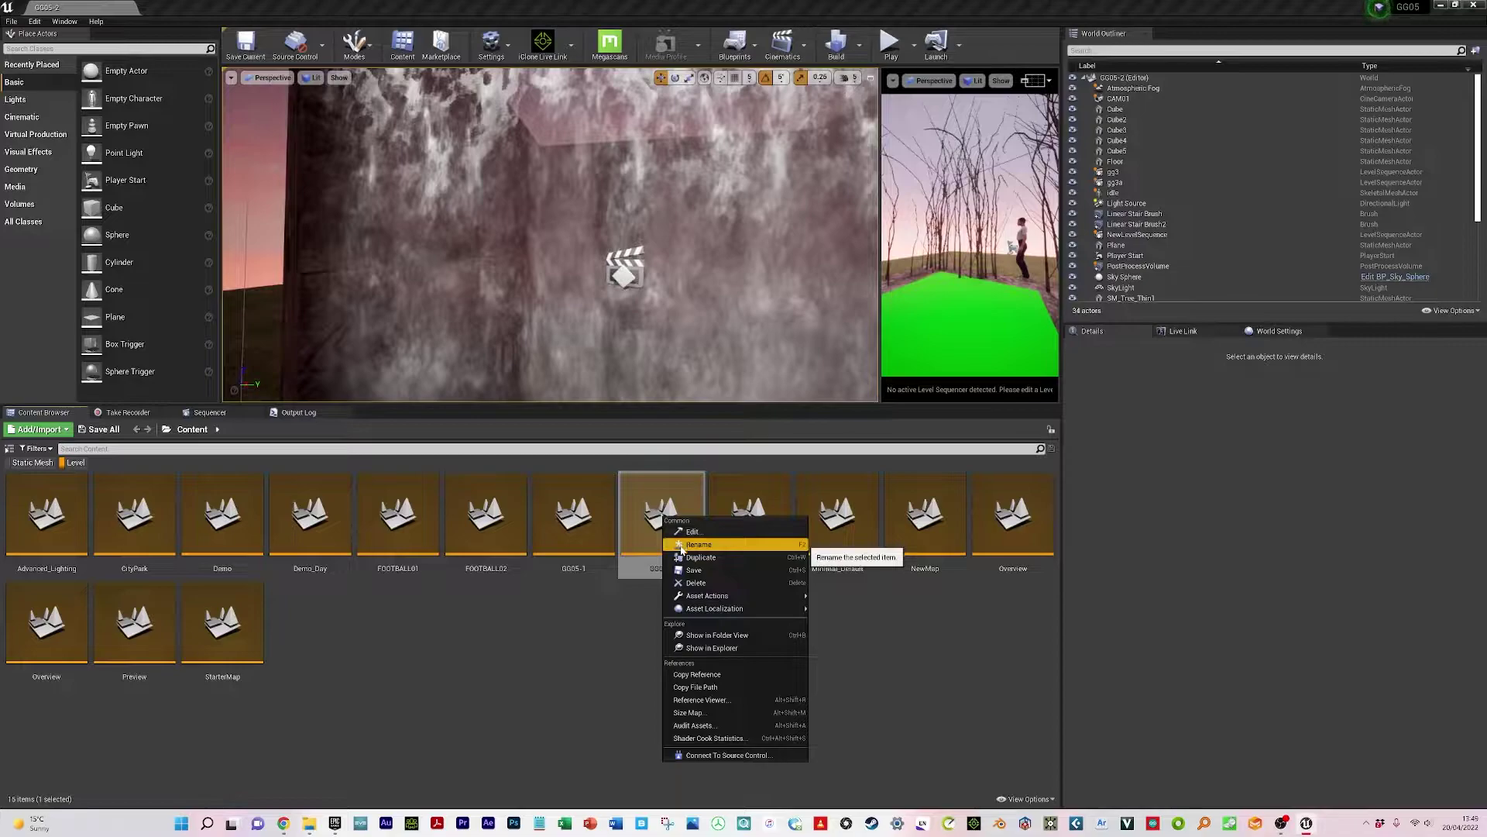
mouse_move(690, 610)
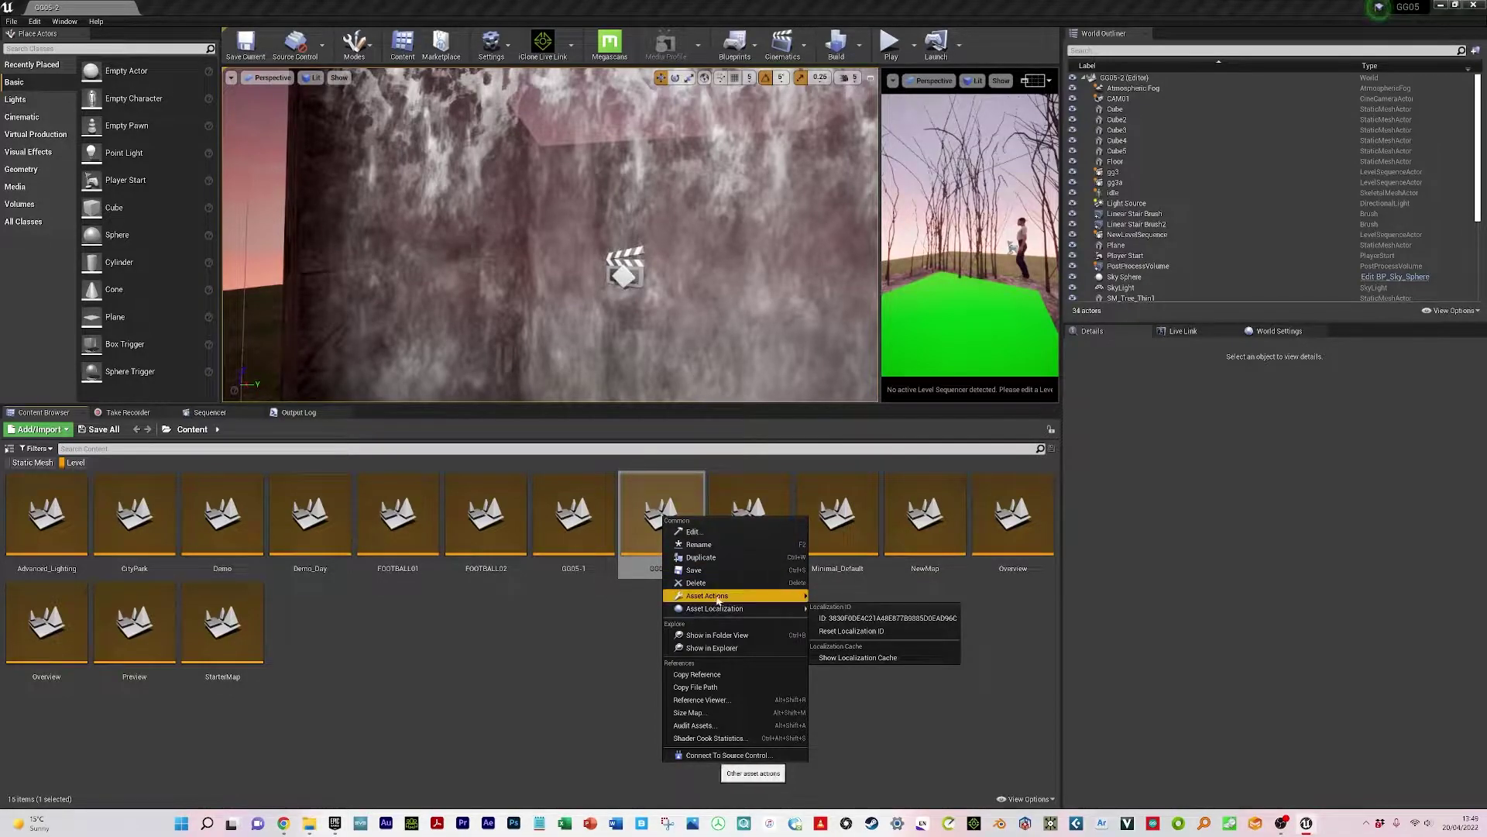
mouse_move(717, 600)
left_click(827, 656)
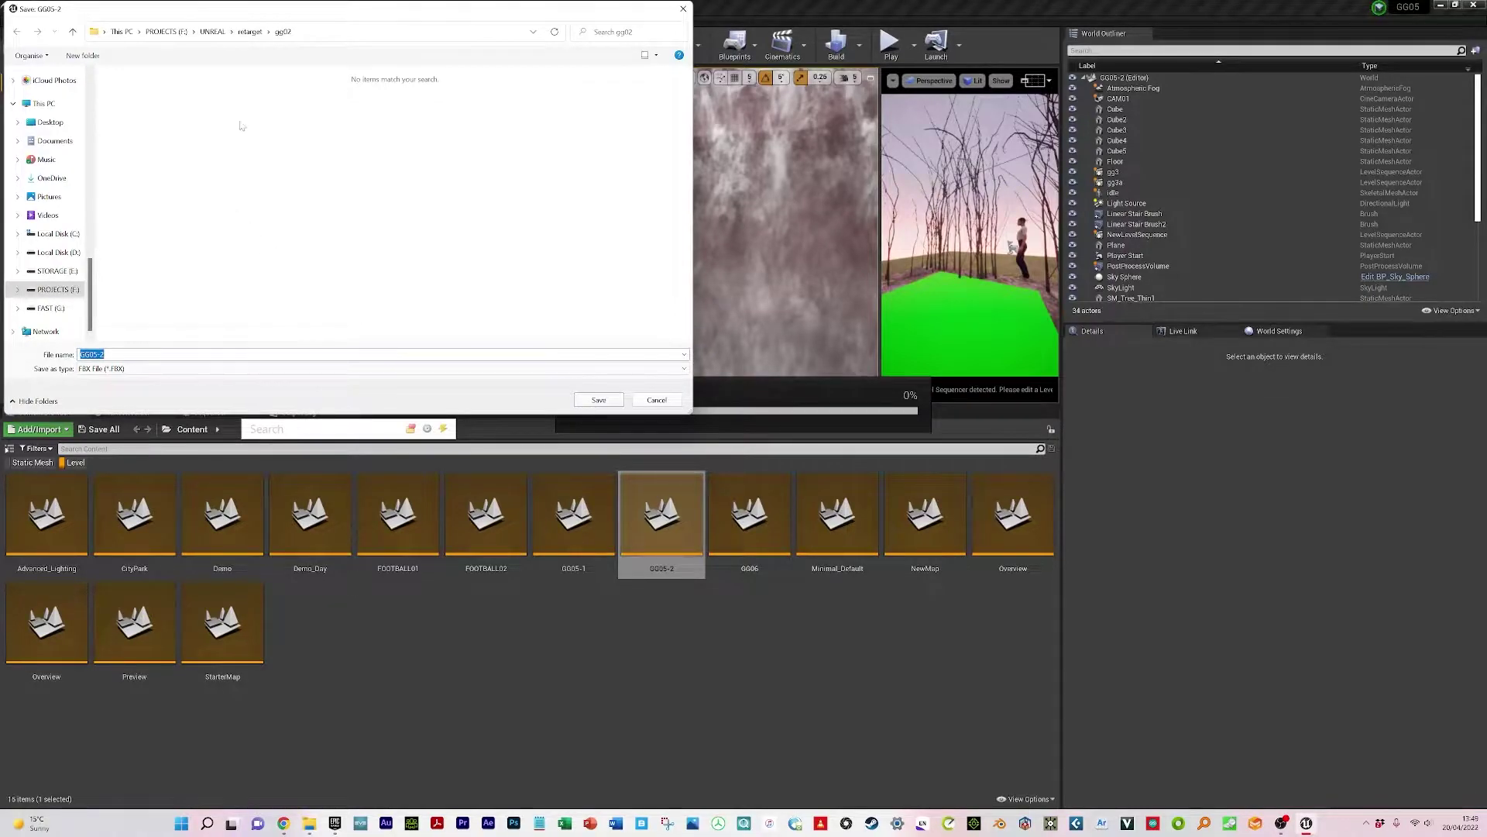
left_click(72, 32)
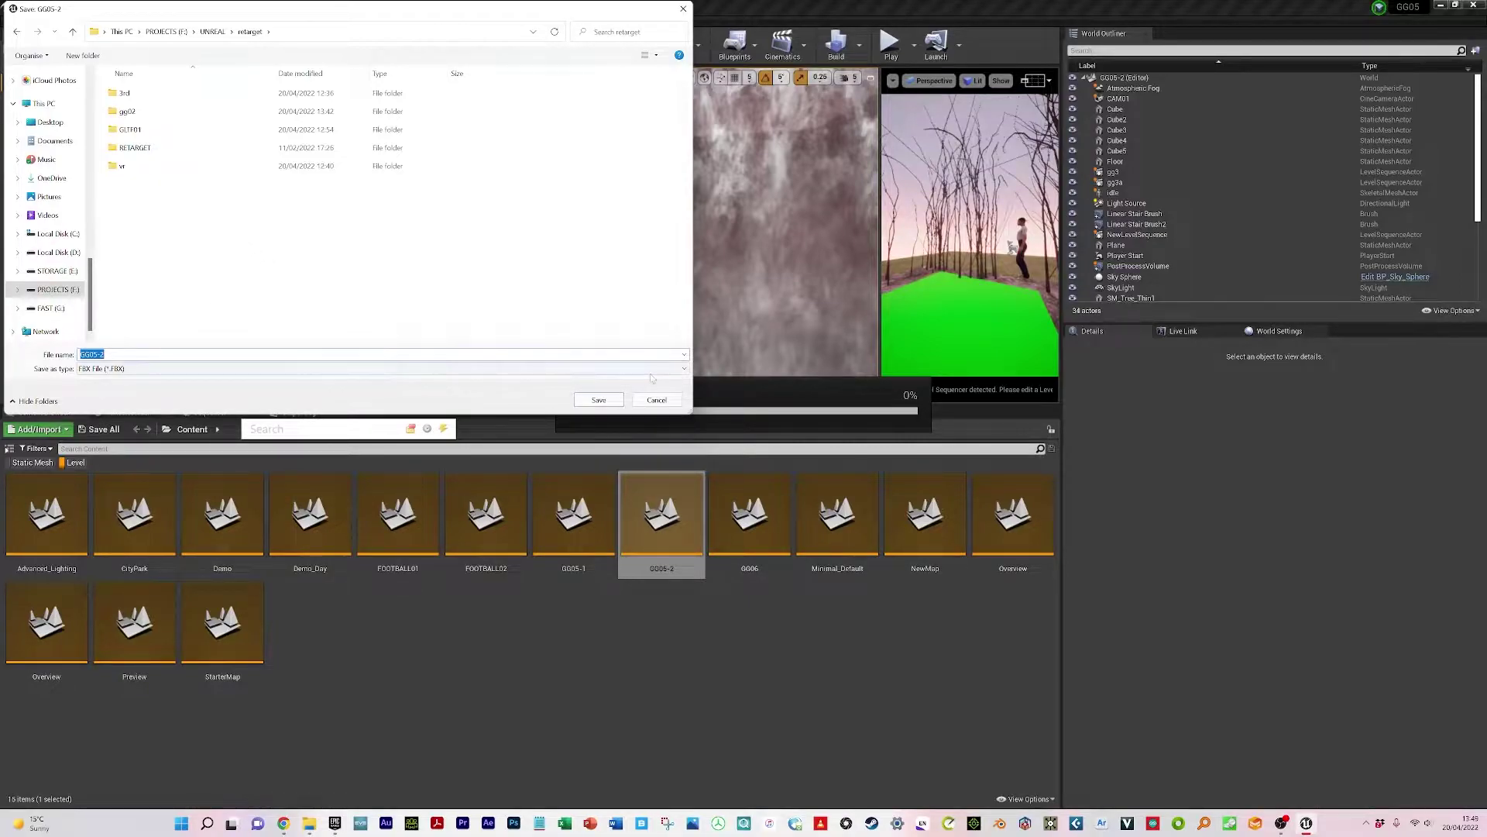
left_click(686, 370)
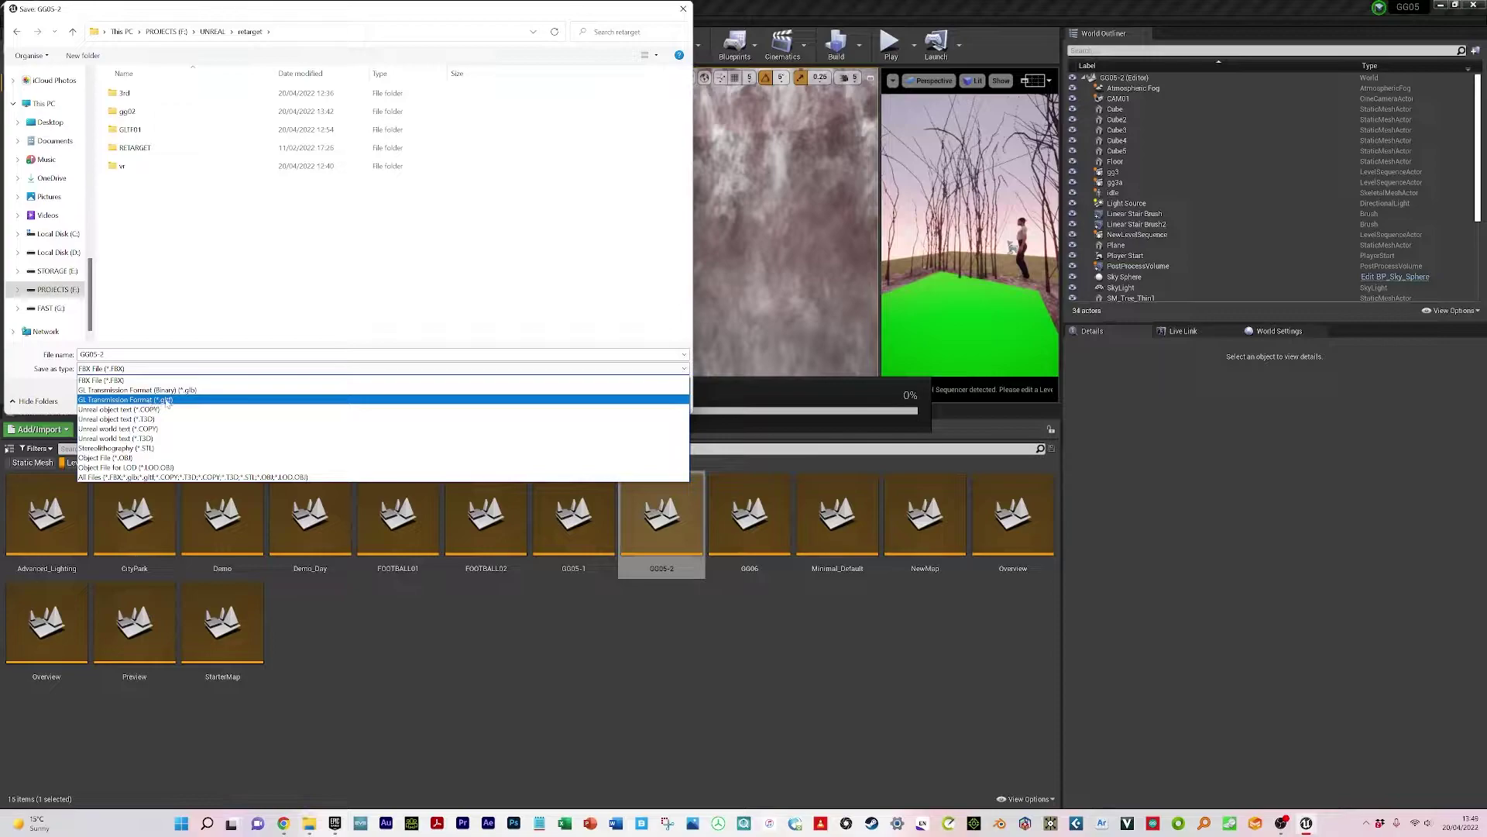
left_click(223, 268)
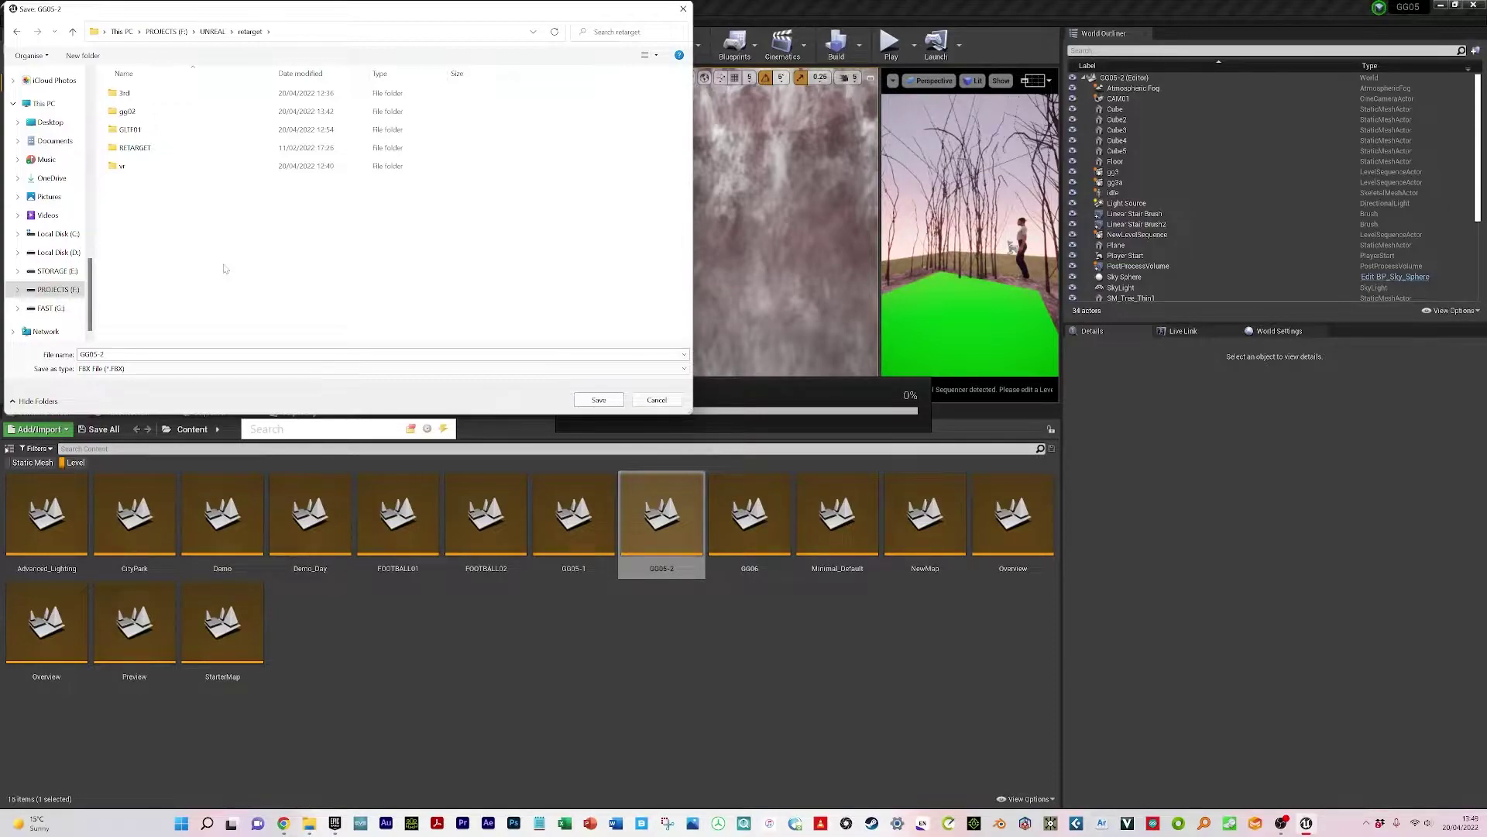
- Create and open a new gltf4 folder, with Save as type set to GL Transmission Format (*.gltf)
right_click(224, 268)
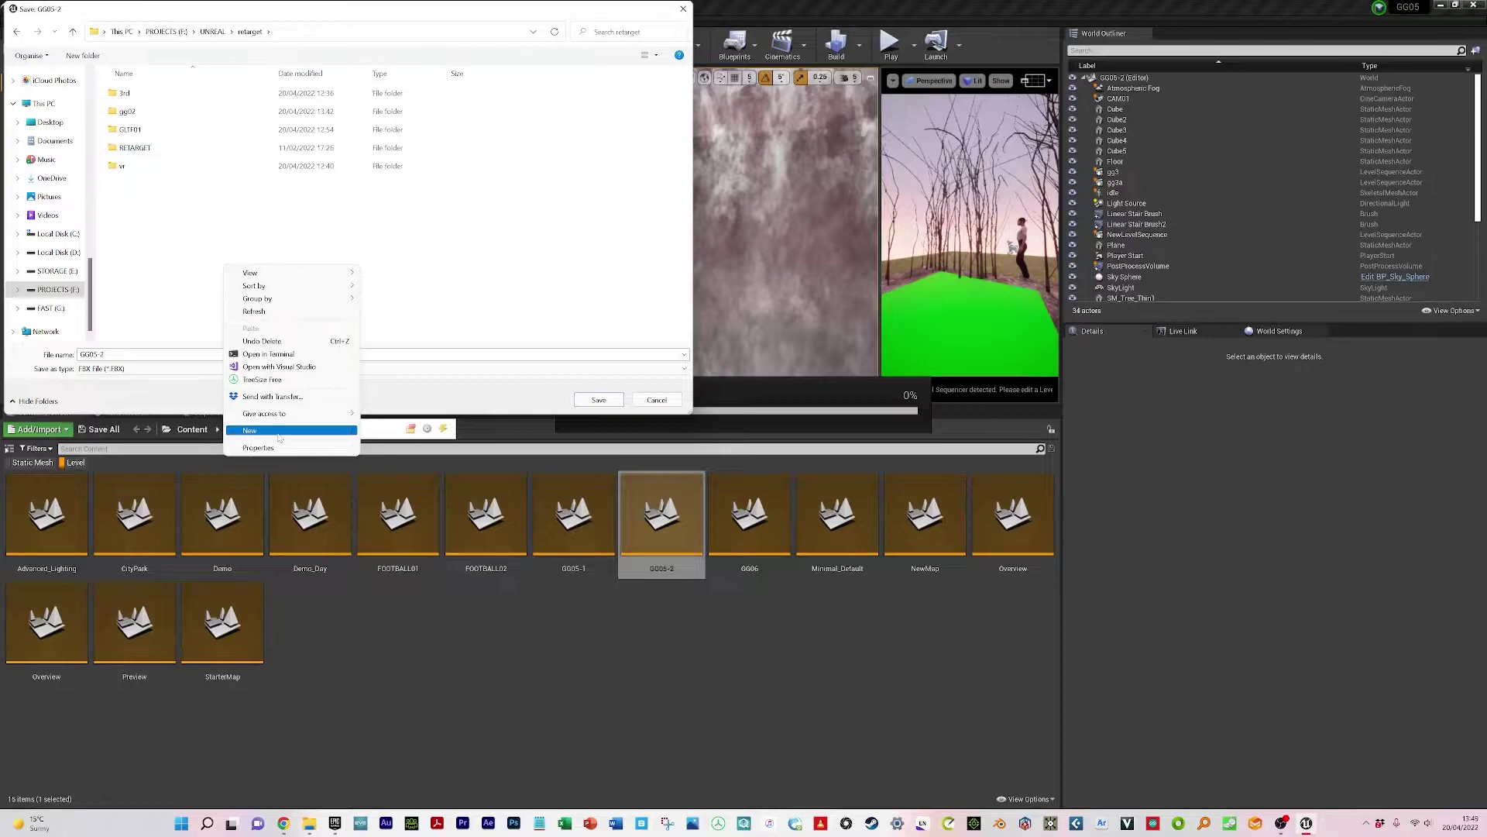
mouse_move(325, 431)
left_click(373, 434)
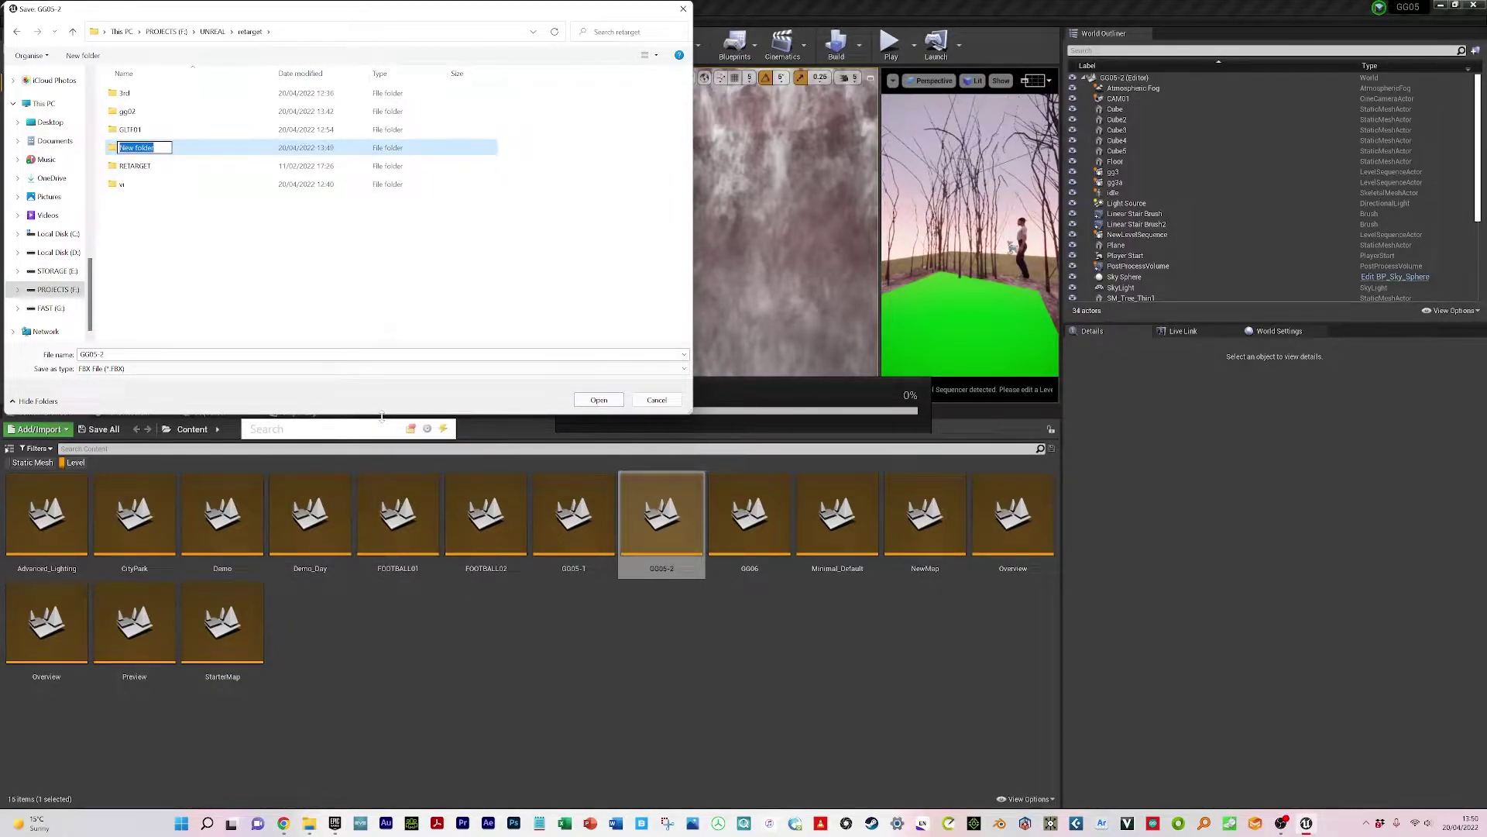
type("gltf4")
left_click(125, 155)
double_click(123, 148)
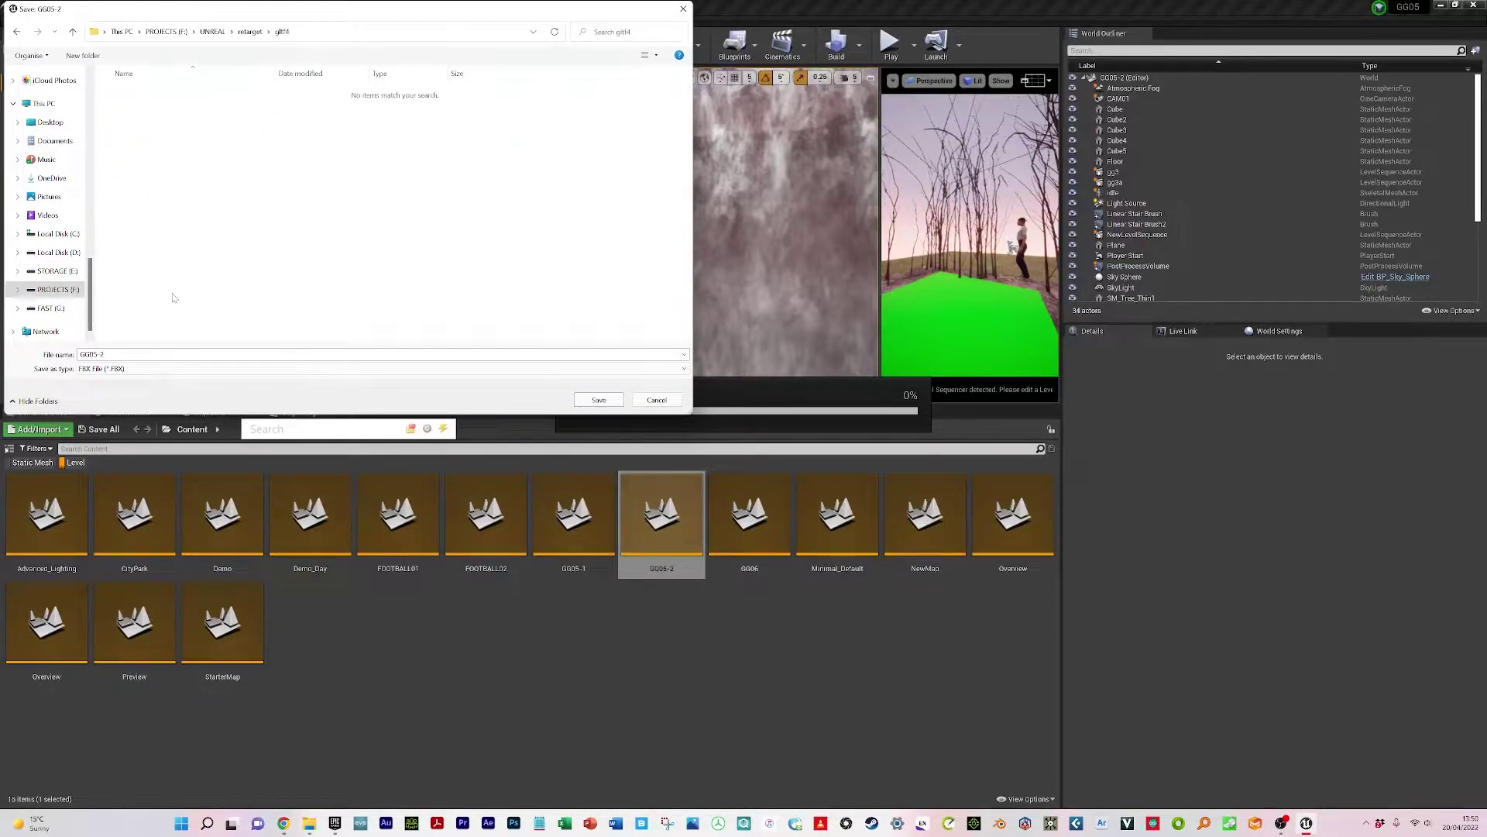
left_click(682, 370)
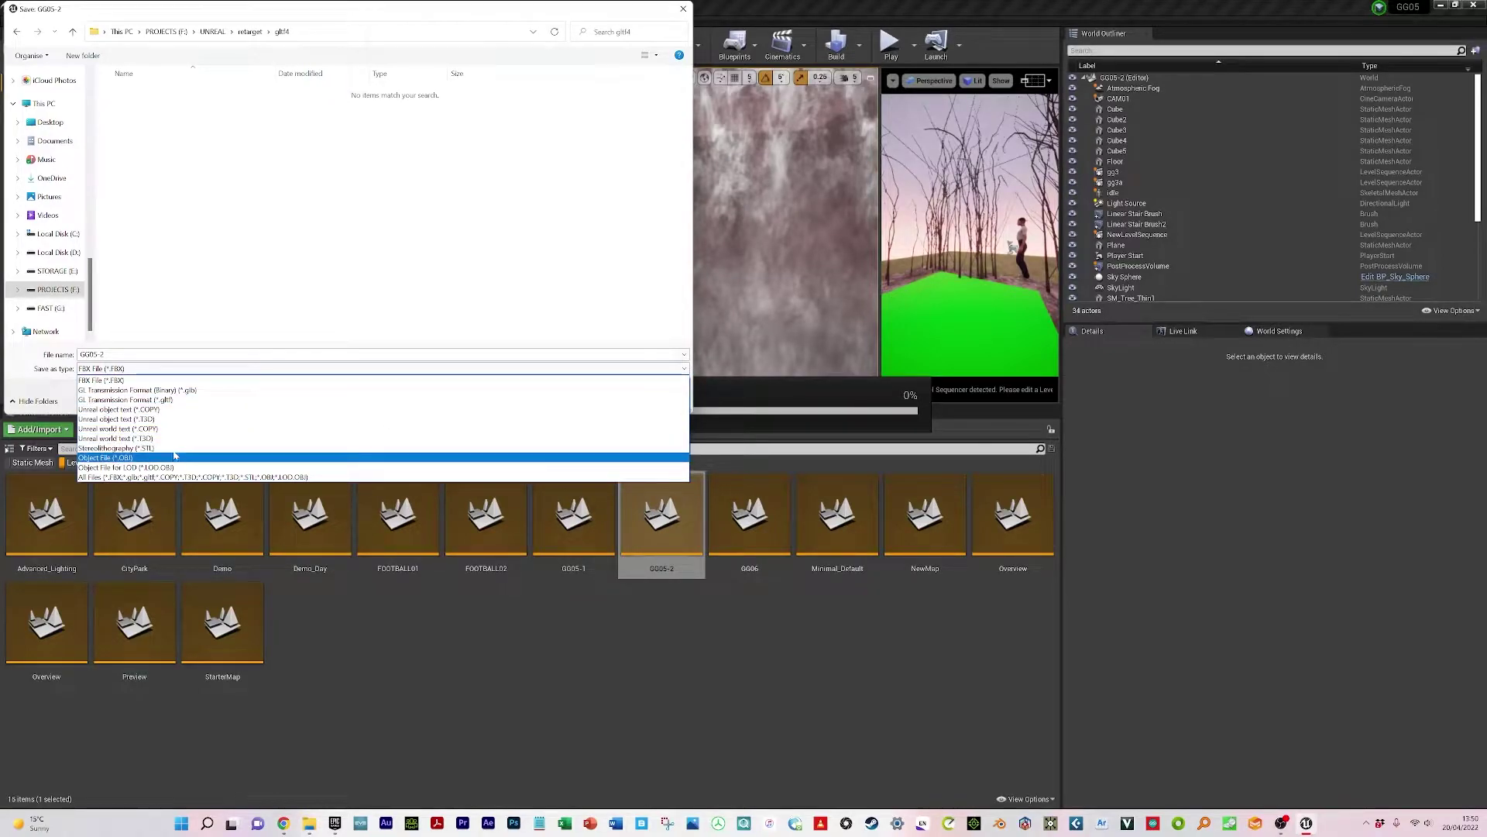
left_click(183, 400)
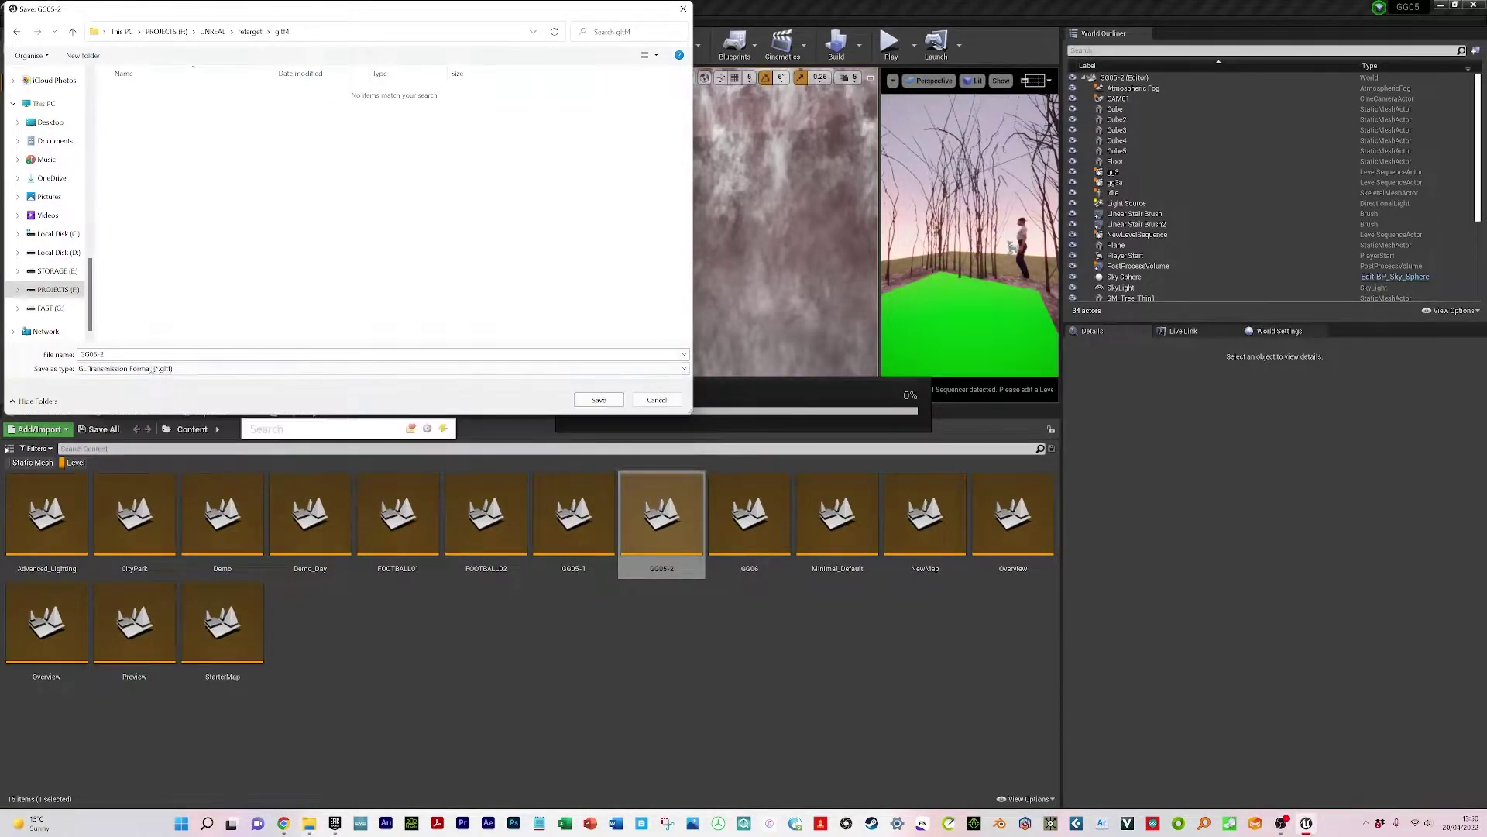
- Save, review the glTF Export Options for GG05-2, uncheck Export Level Sequences, and close the dialog
left_click(598, 400)
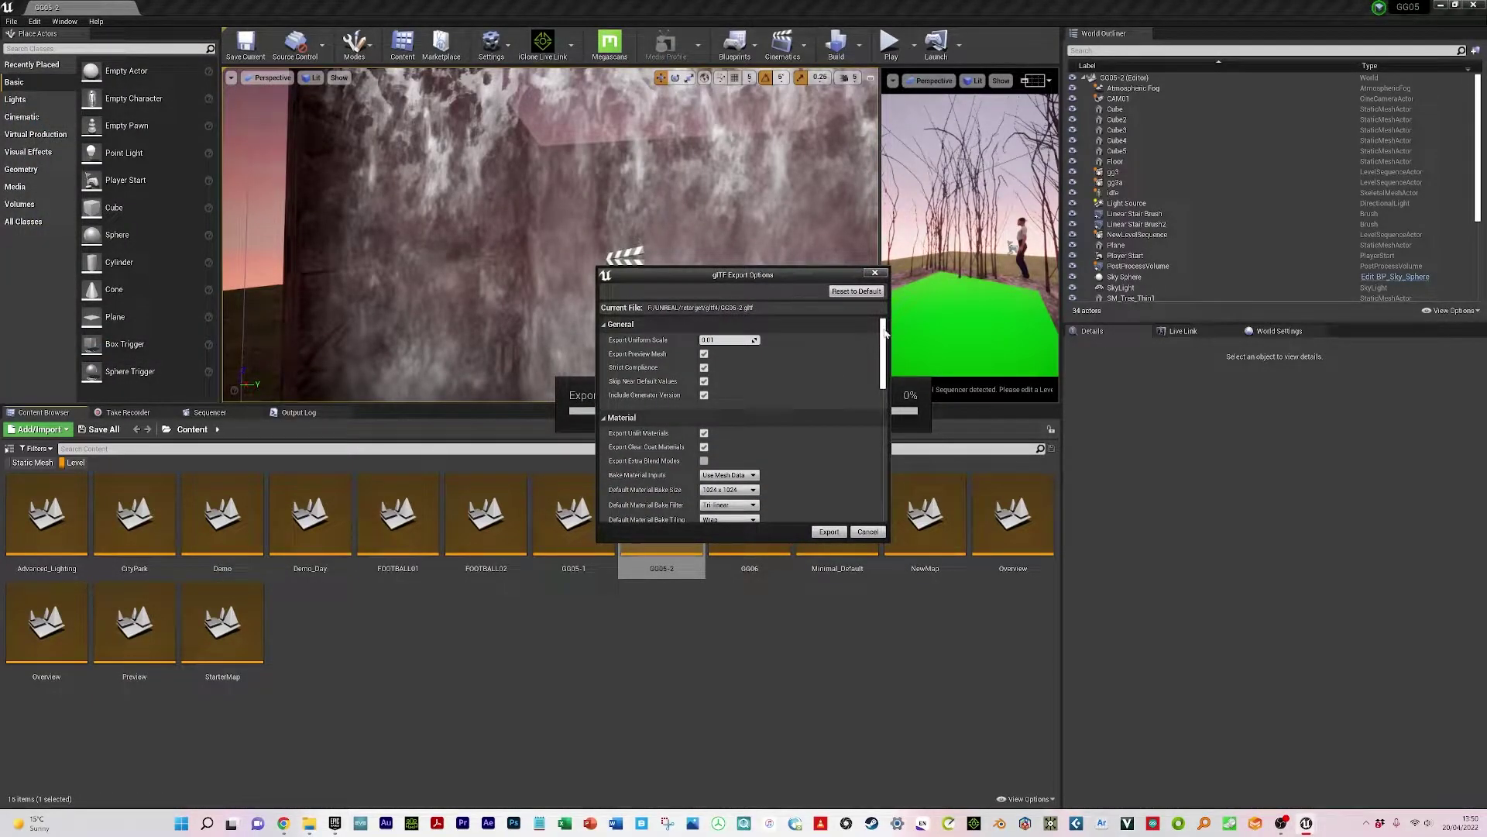
scroll(887, 335, "down", 1)
scroll(890, 334, "up", 1)
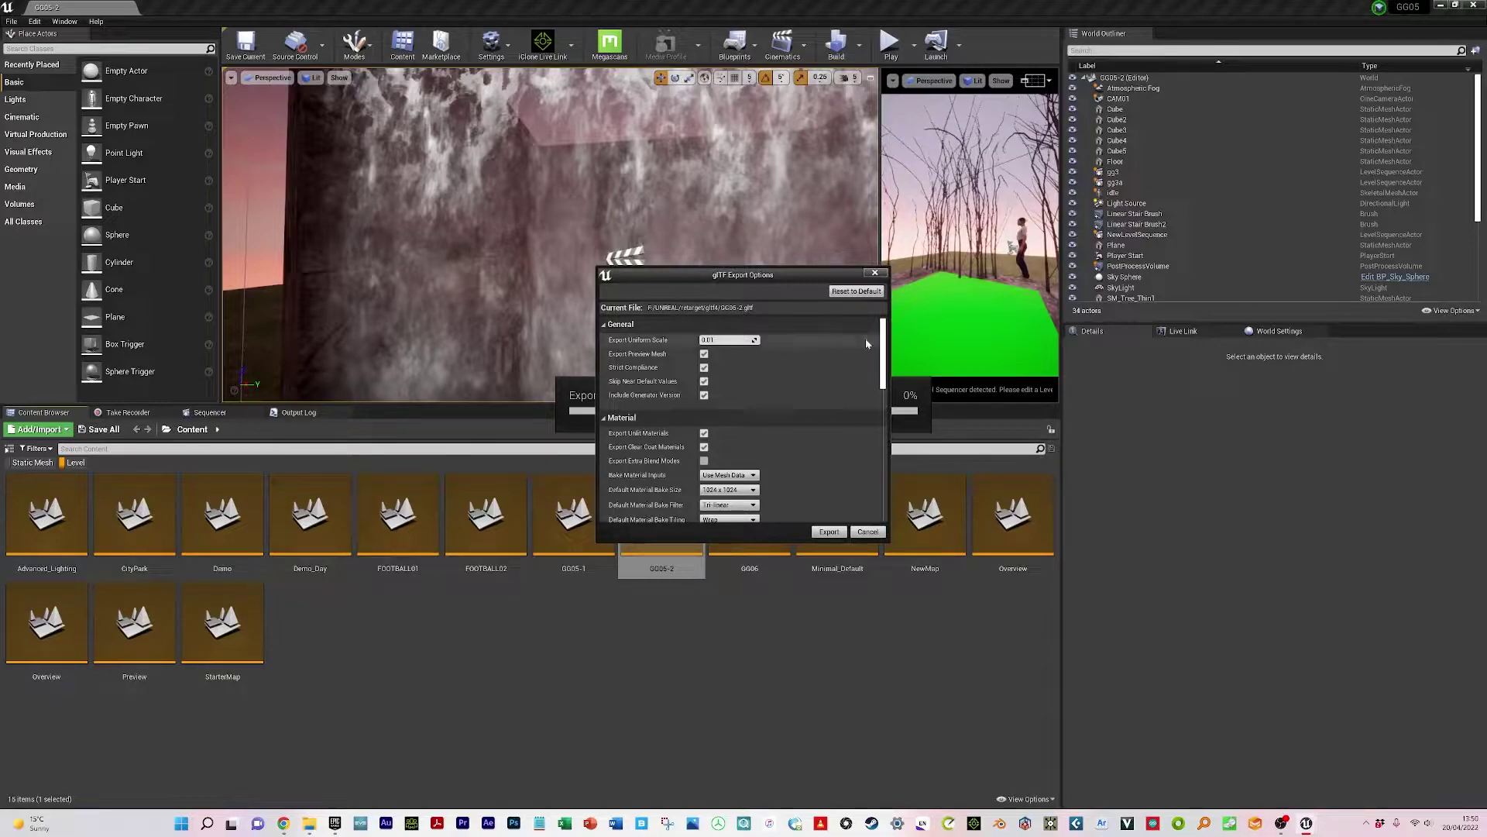
left_click_drag(883, 341, 881, 361)
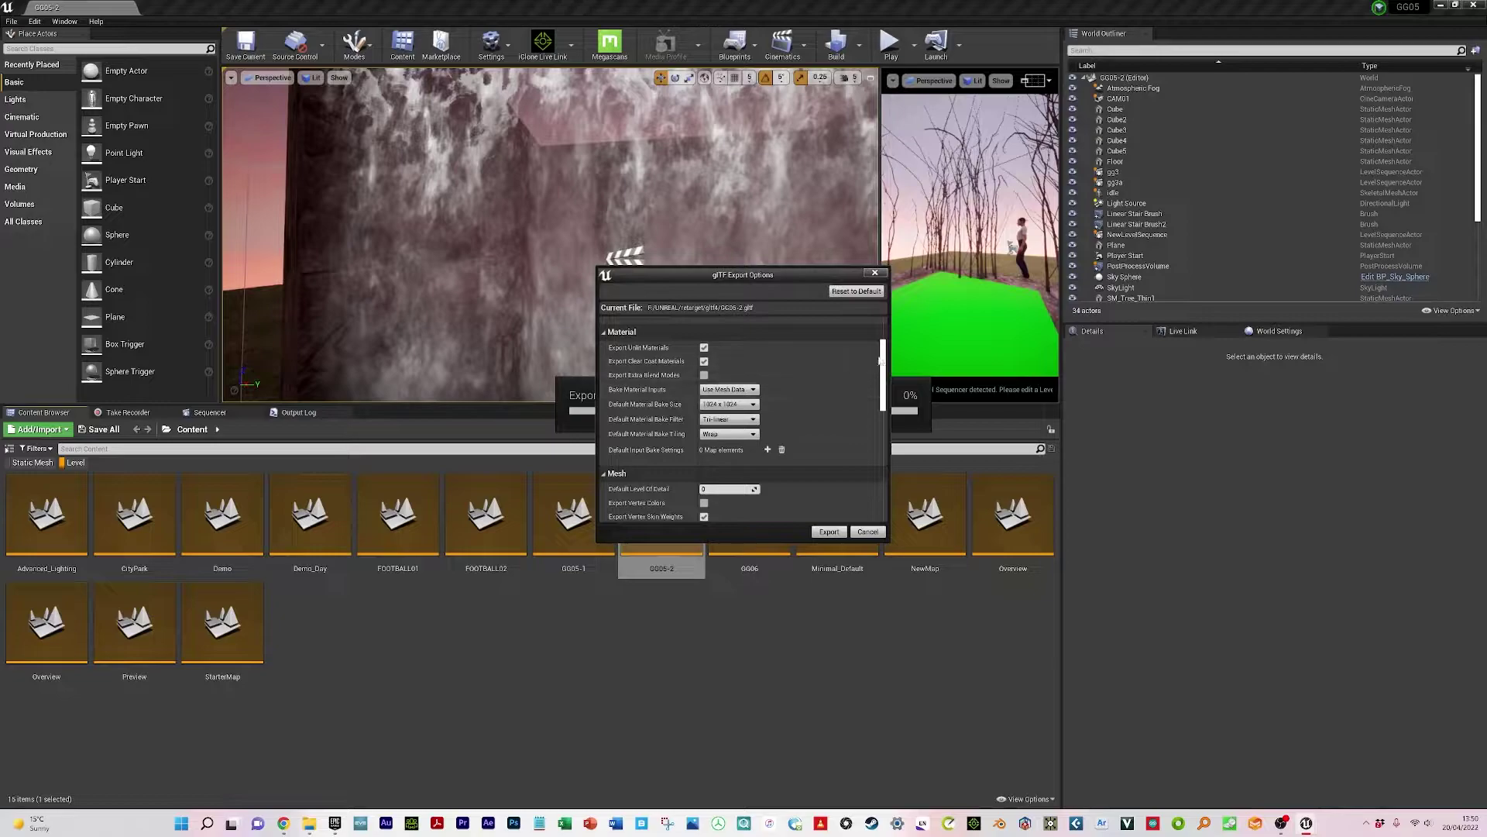
scroll(883, 357, "down", 2)
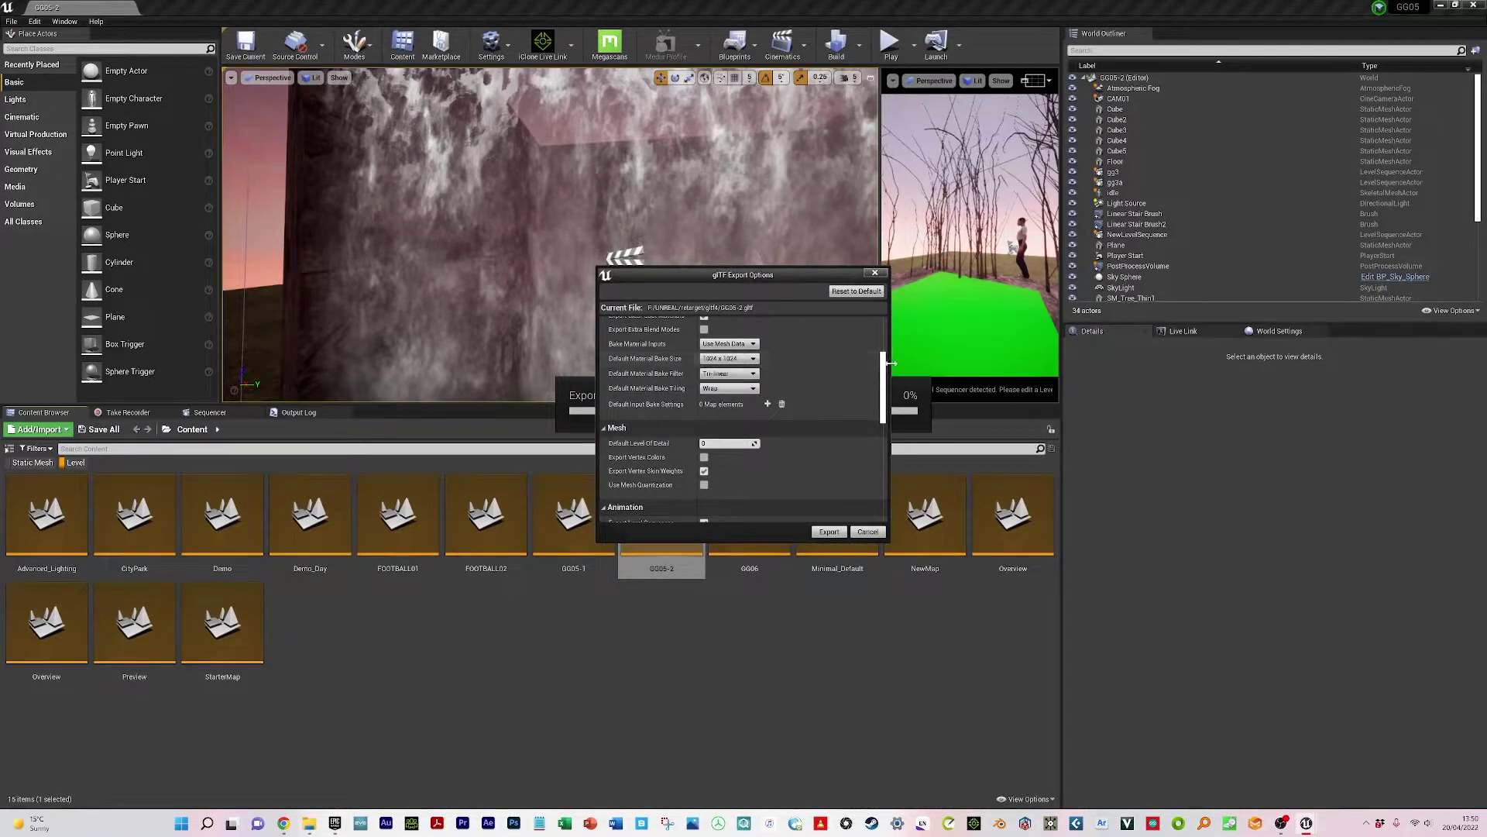
left_click_drag(884, 375, 873, 399)
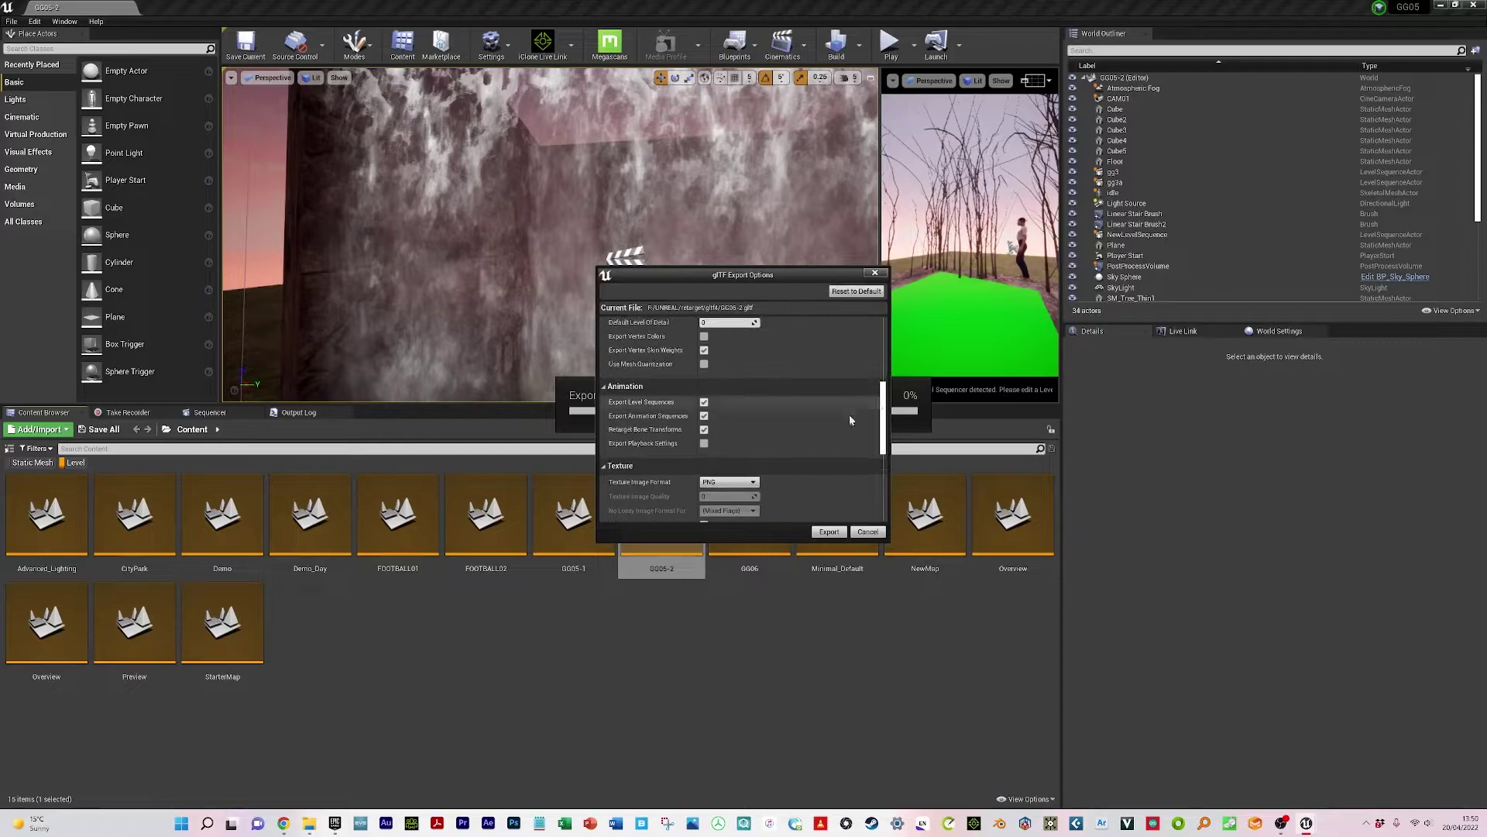
left_click(707, 402)
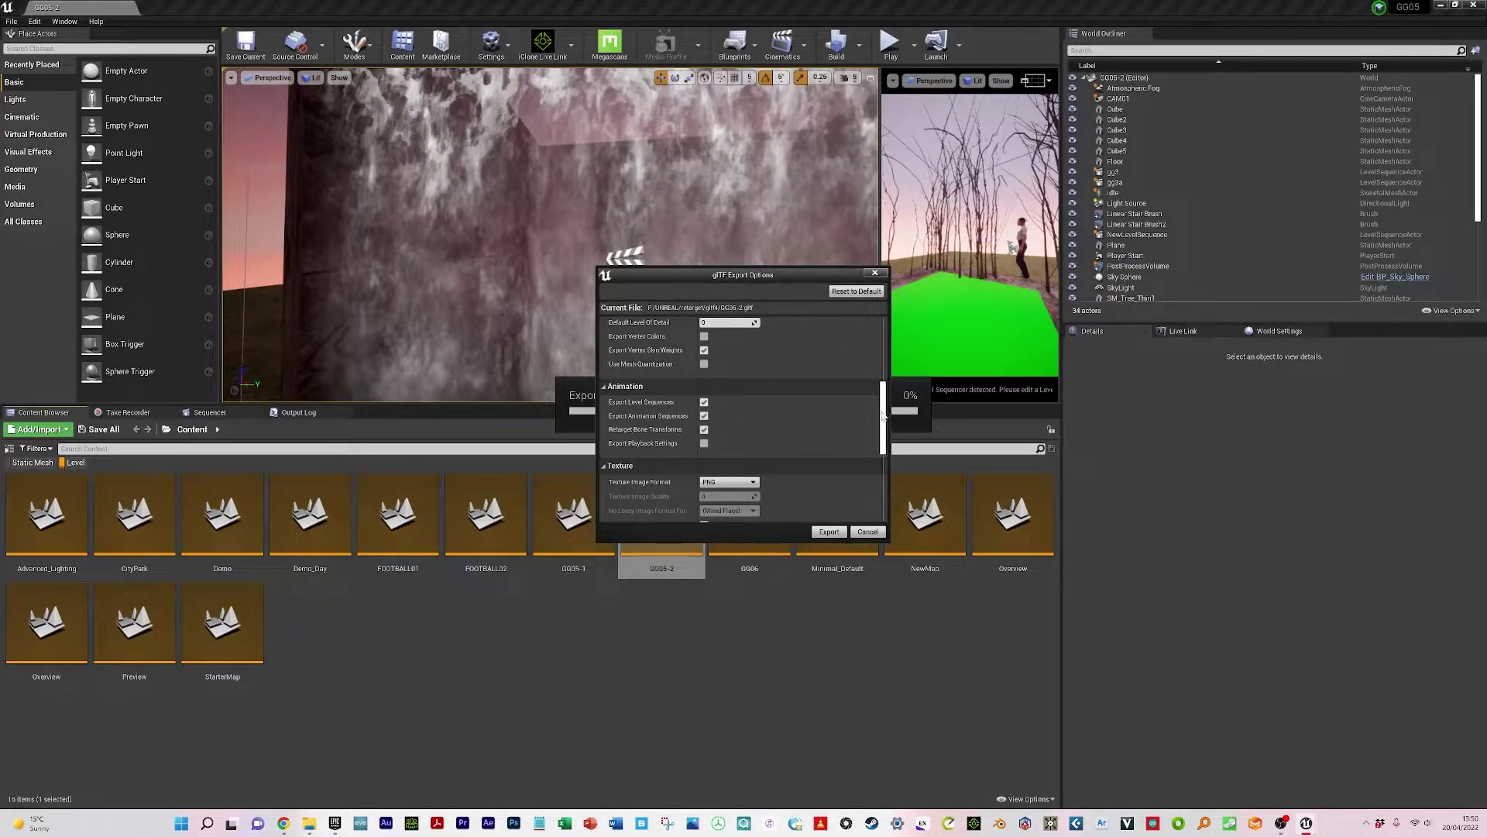
left_click_drag(883, 416, 866, 492)
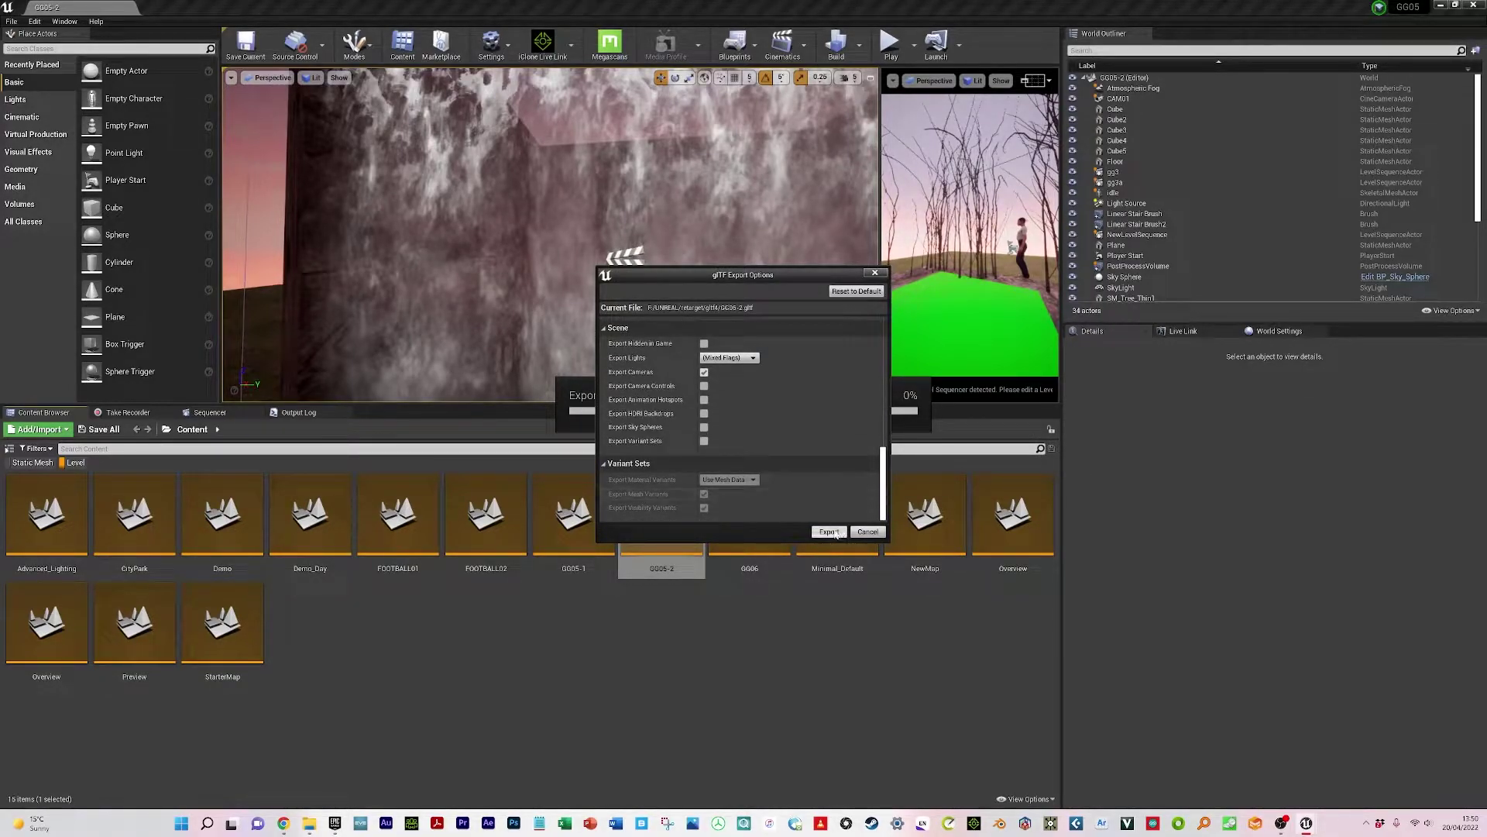
left_click(876, 274)
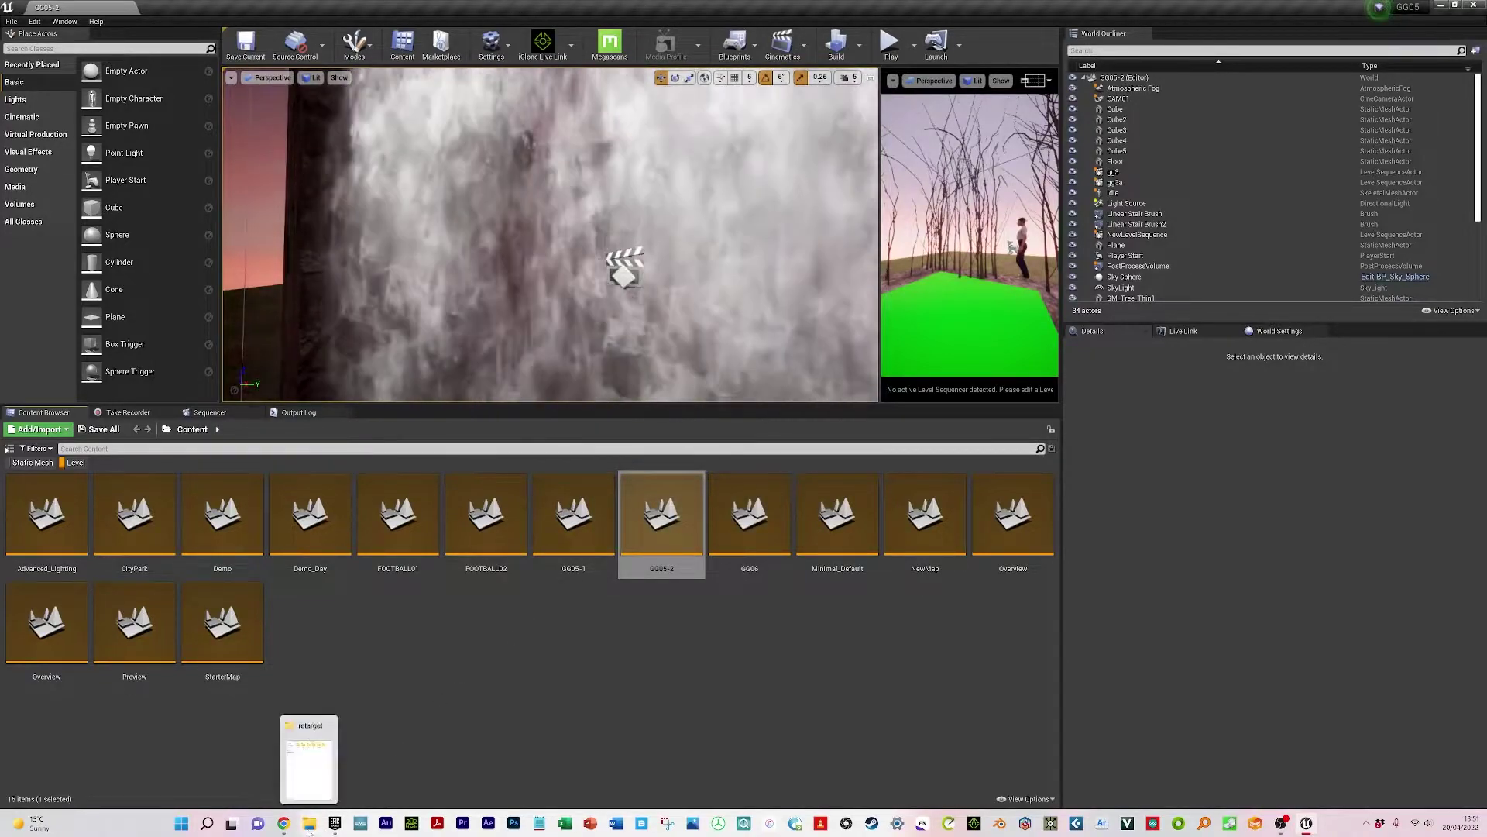
- Browse the contents of the GLTF01 and gg02 export folders inside retarget
left_click(308, 829)
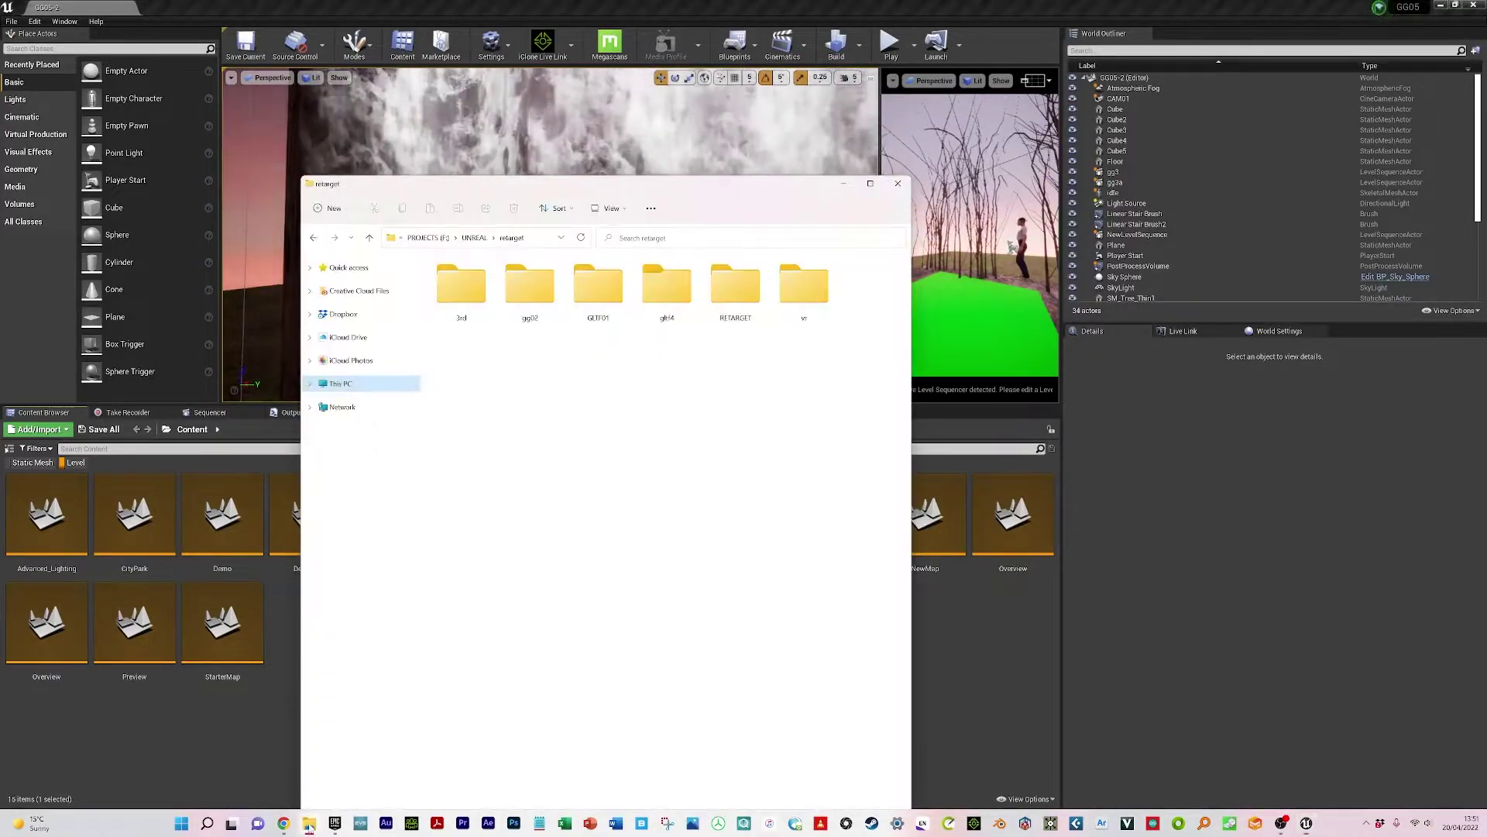
double_click(597, 293)
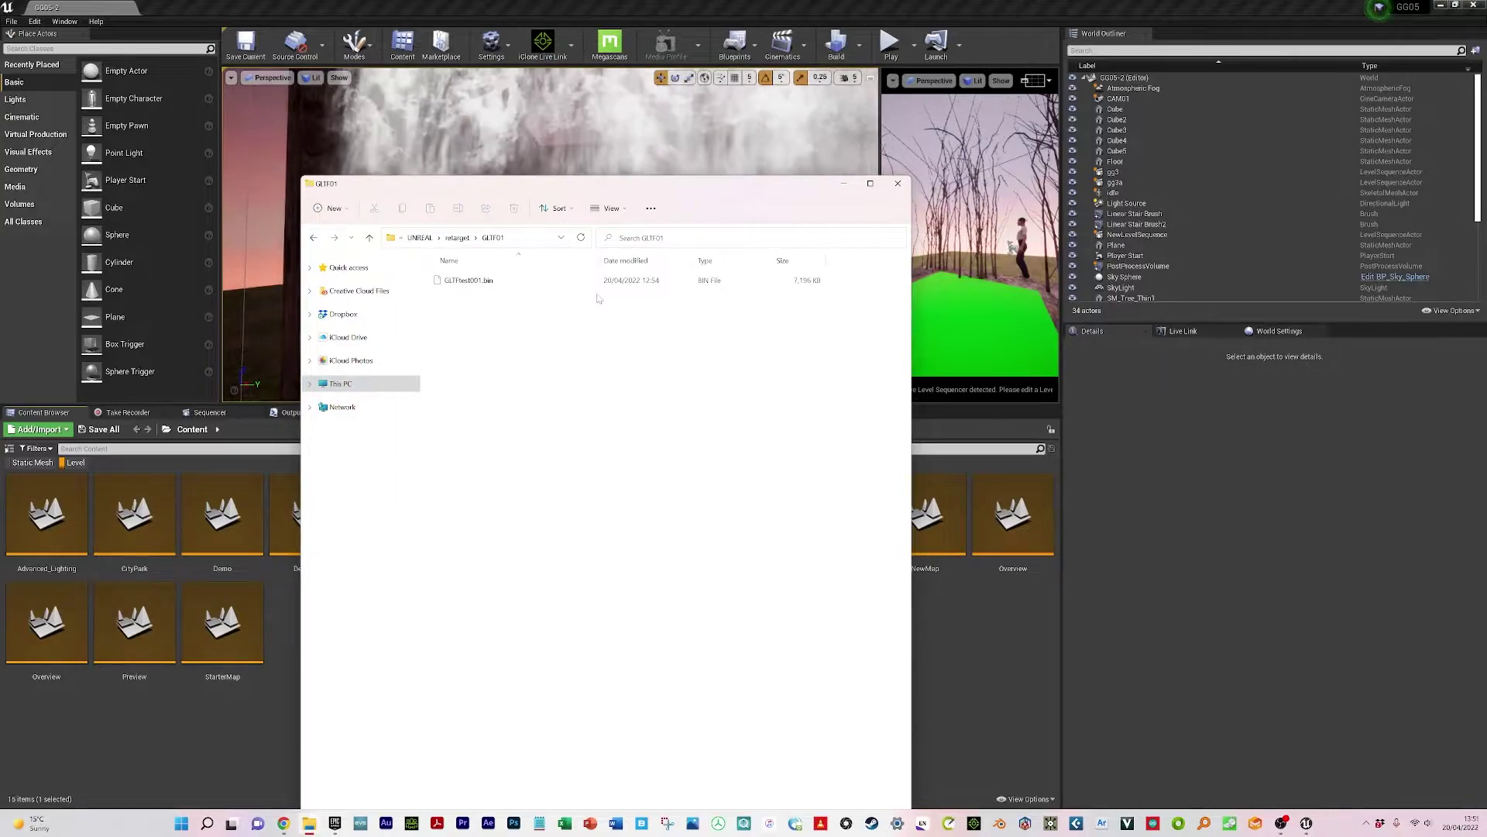
left_click(313, 239)
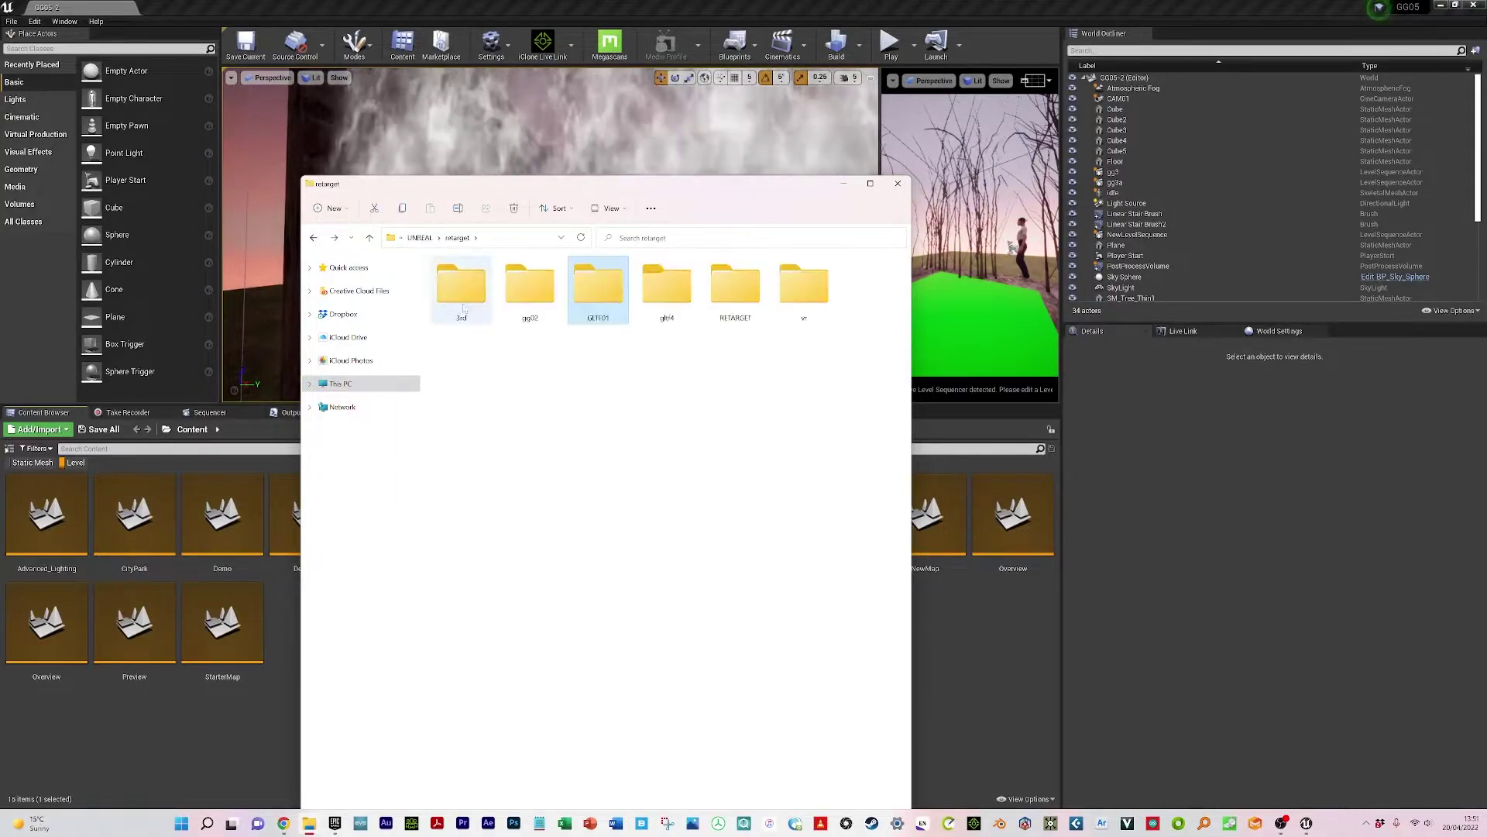
double_click(531, 292)
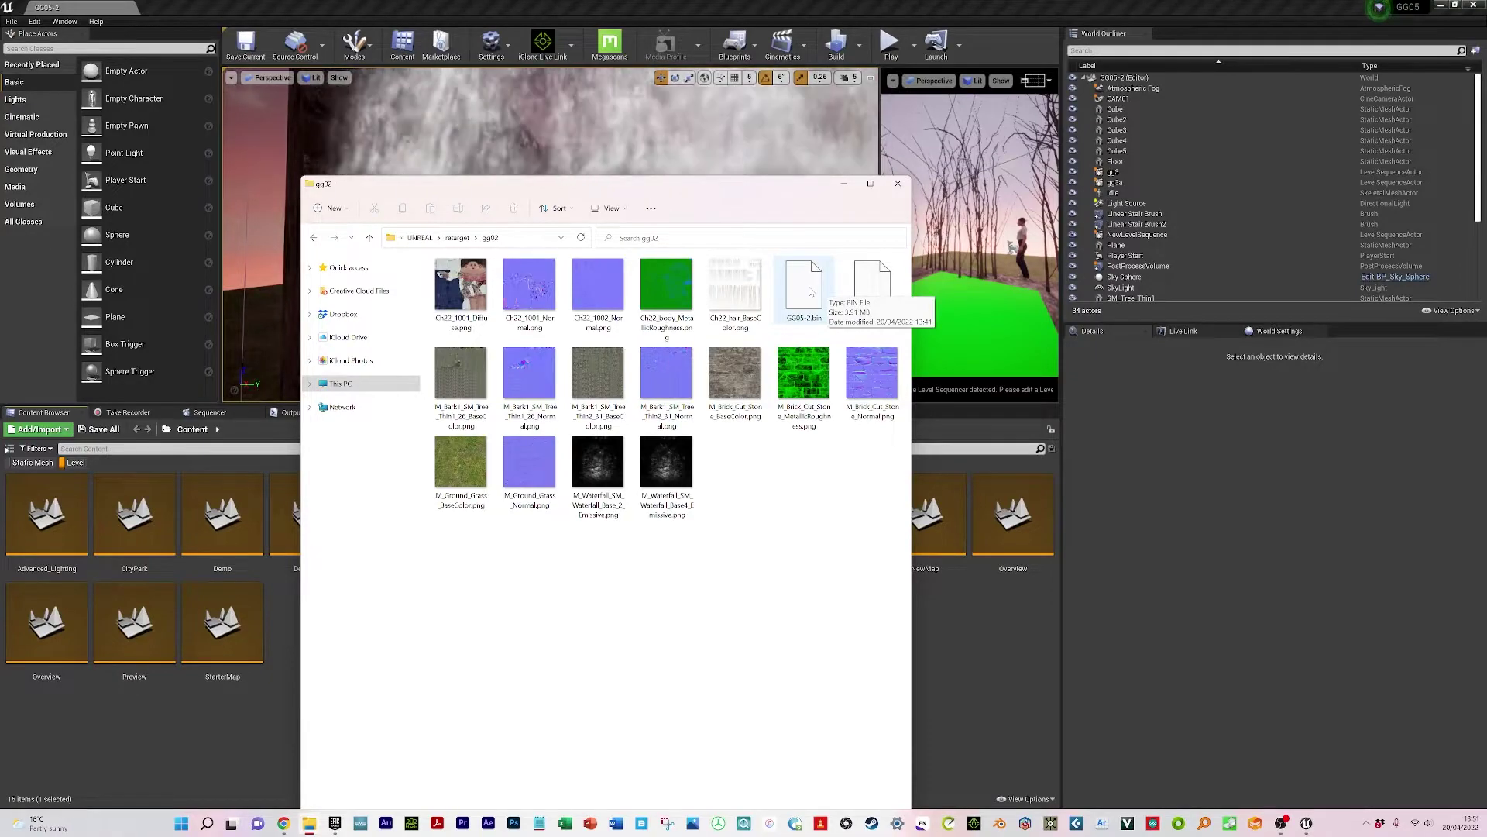
left_click(370, 237)
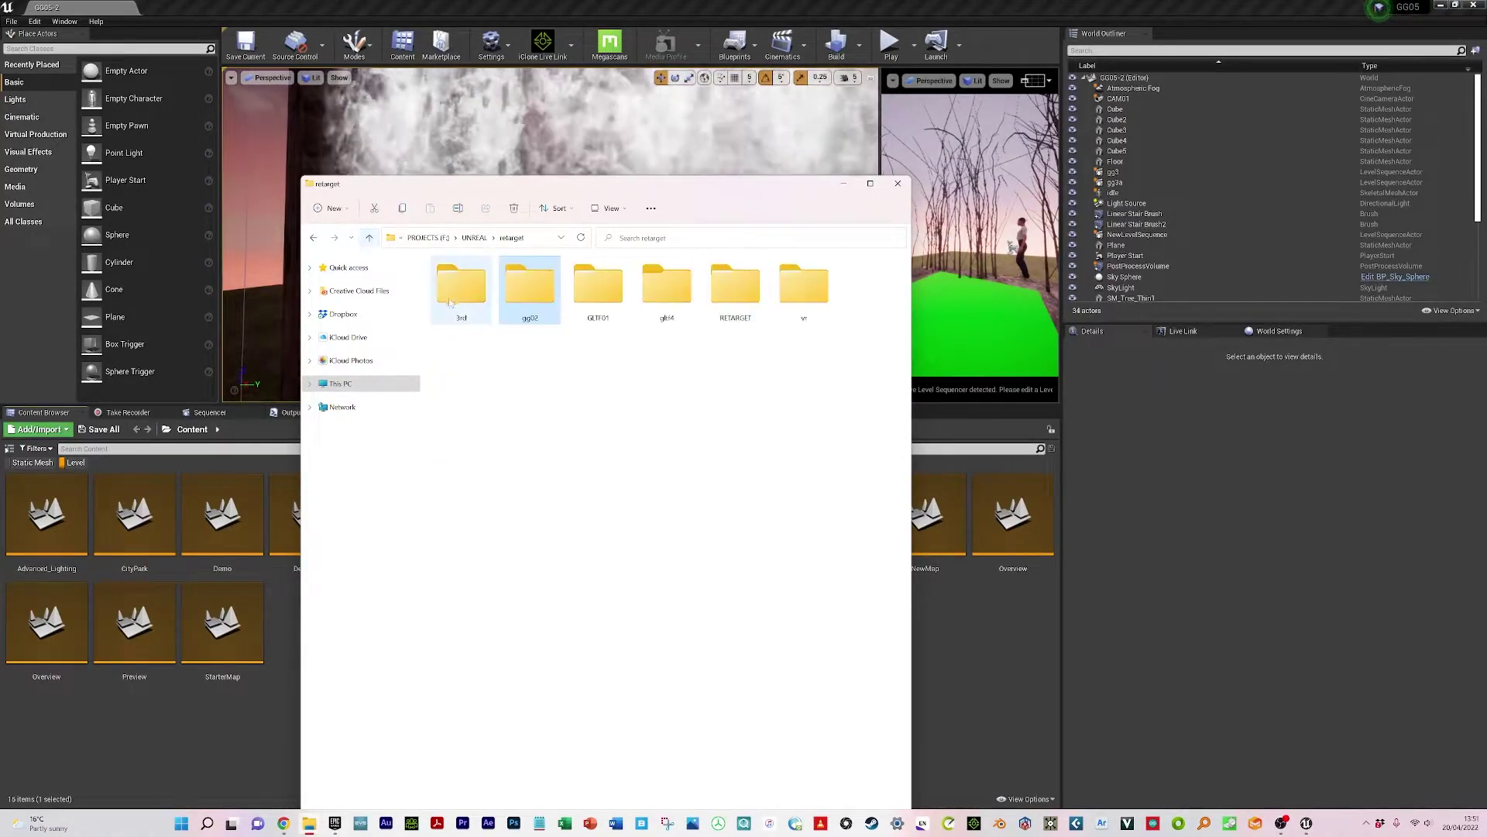
- Check the gg02 folder's total size and file count in its Properties dialog
right_click(542, 292)
left_click(560, 438)
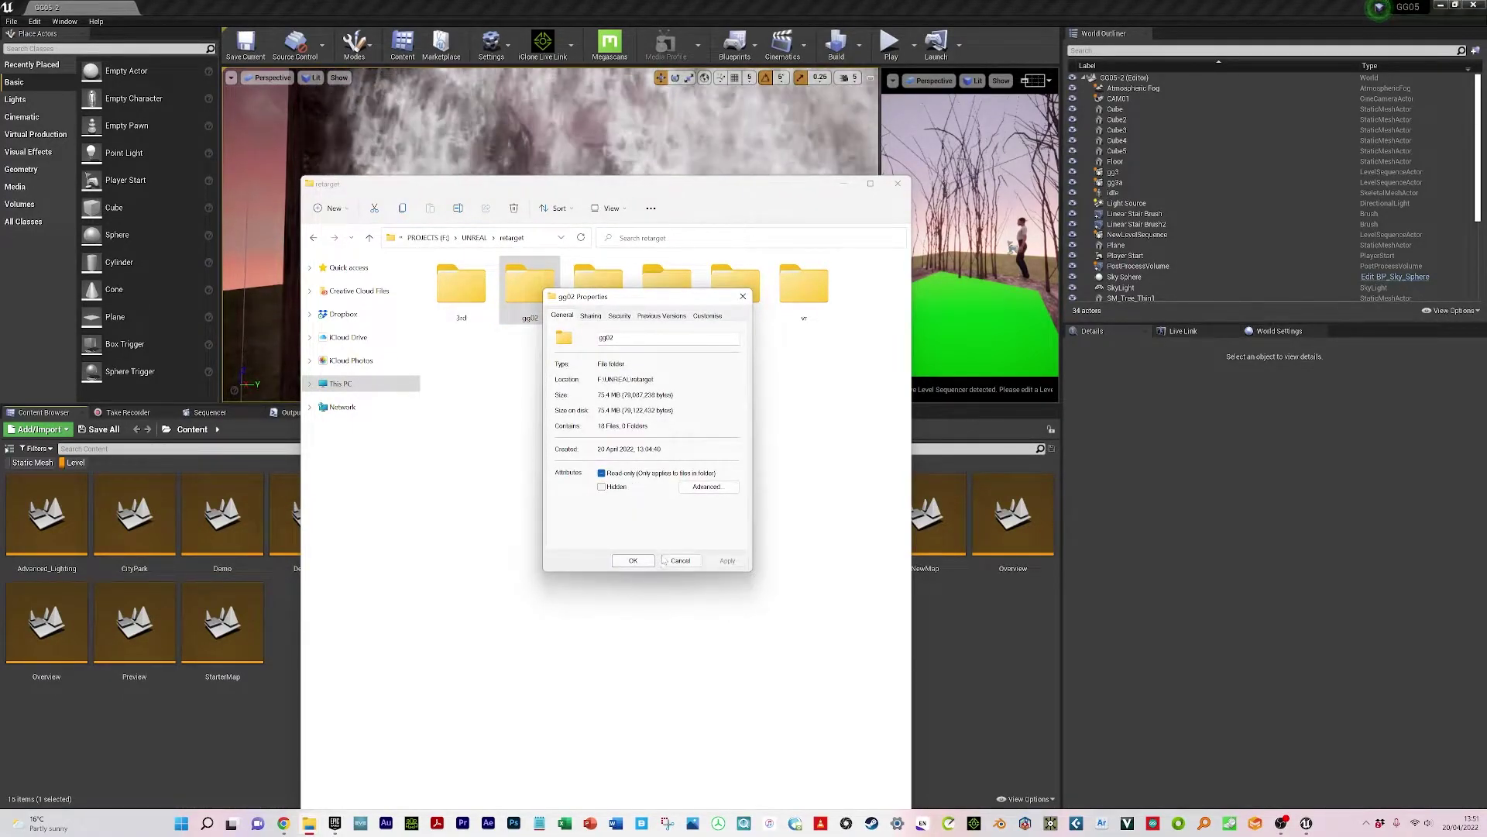
left_click(680, 560)
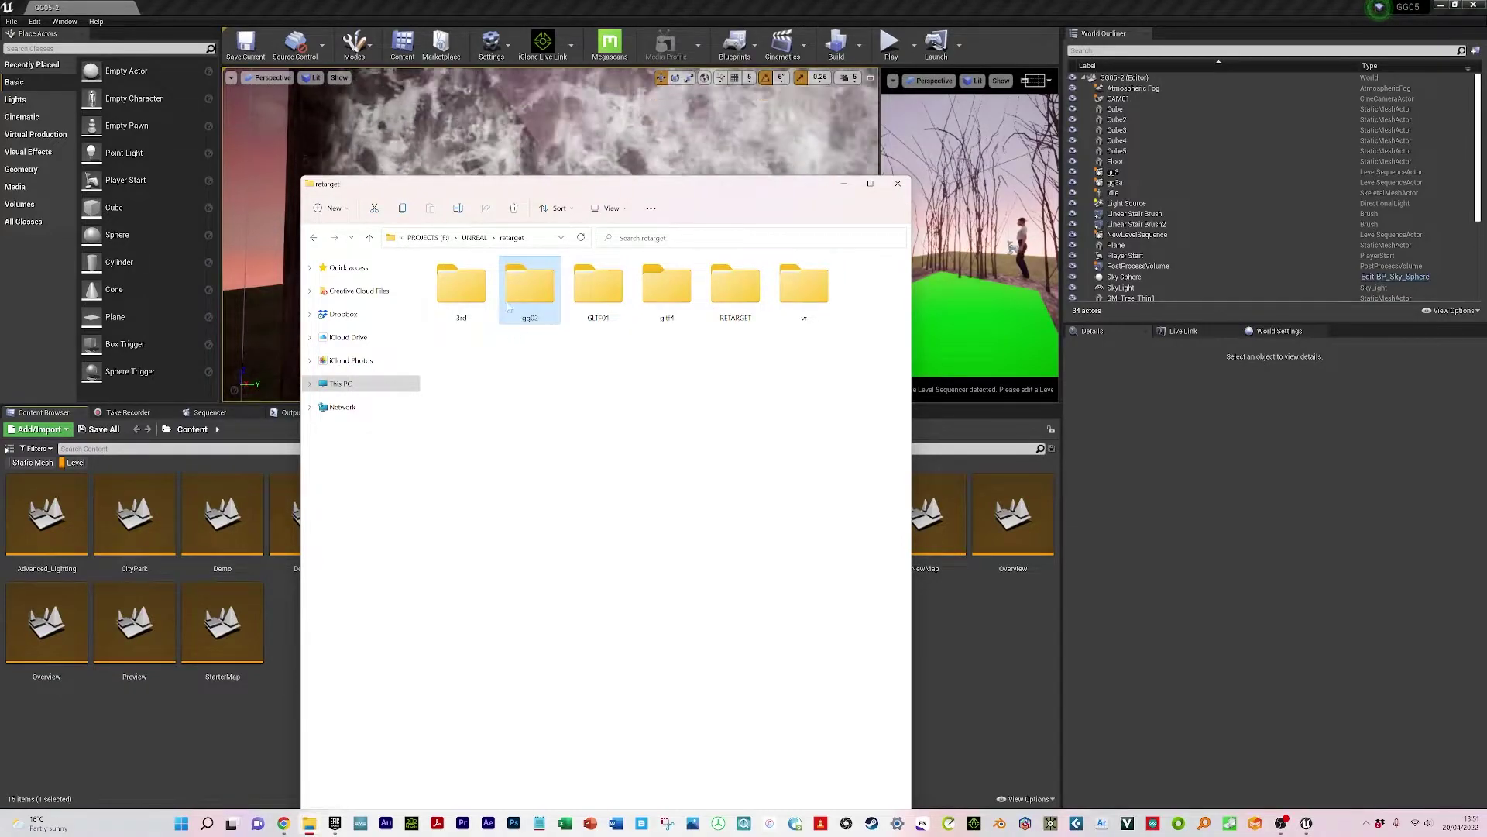
left_click(285, 824)
- Reset the glTF Viewer to its upload page and drop the gg02 folder from Explorer onto it
left_click(58, 9)
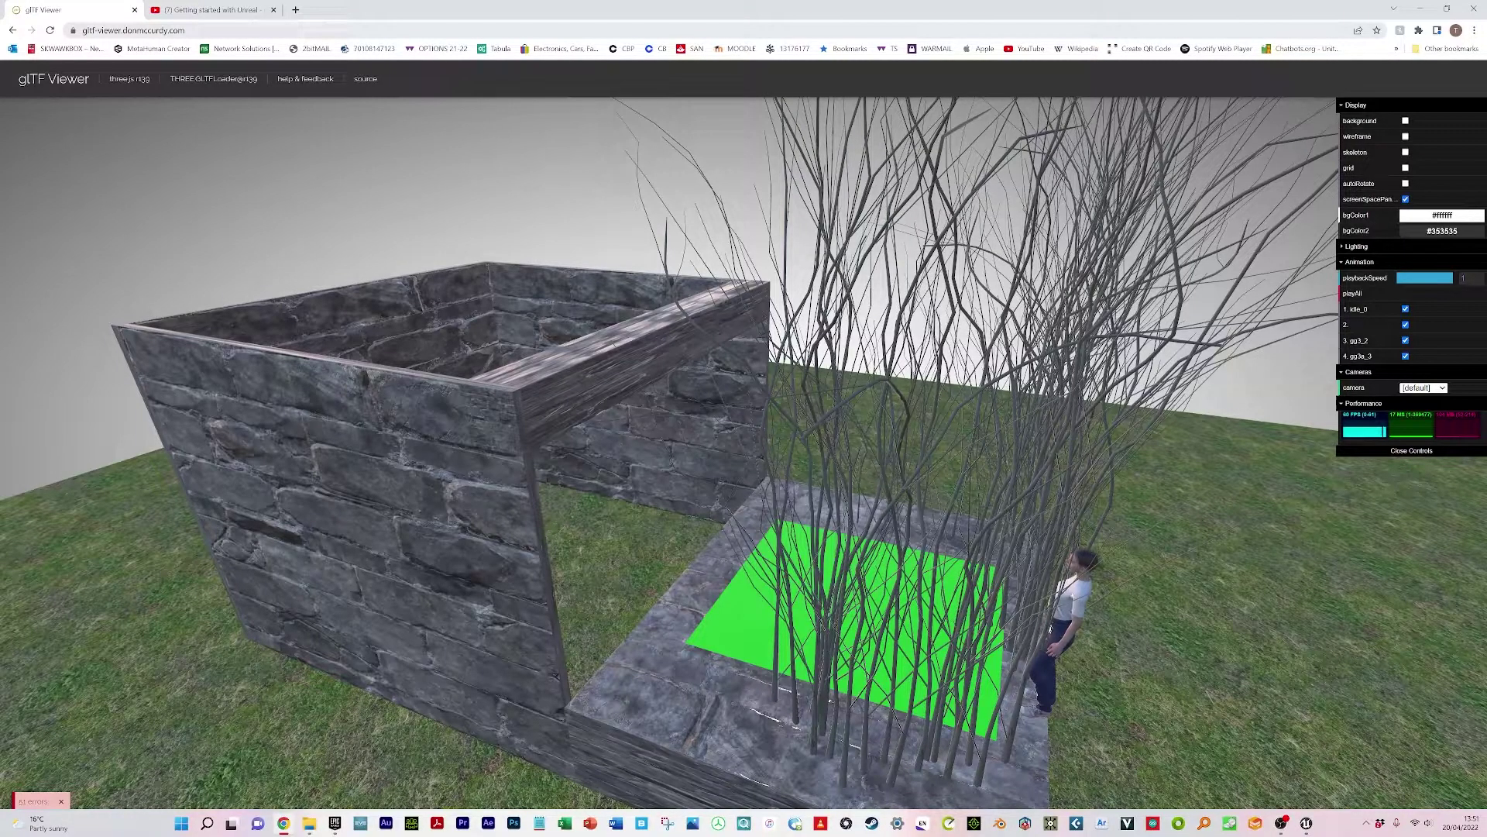
left_click(52, 91)
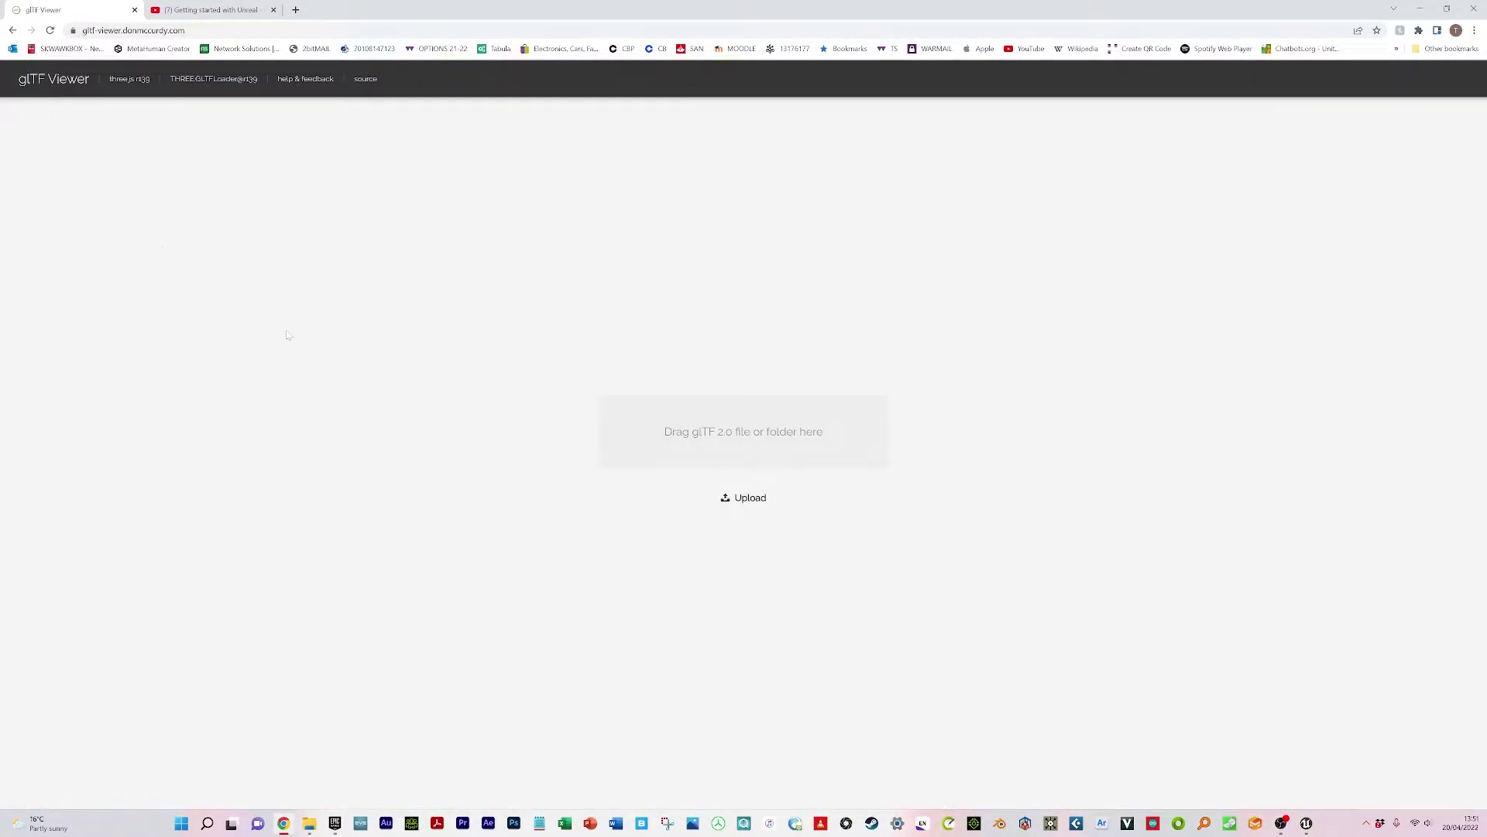
mouse_move(309, 821)
left_click(322, 748)
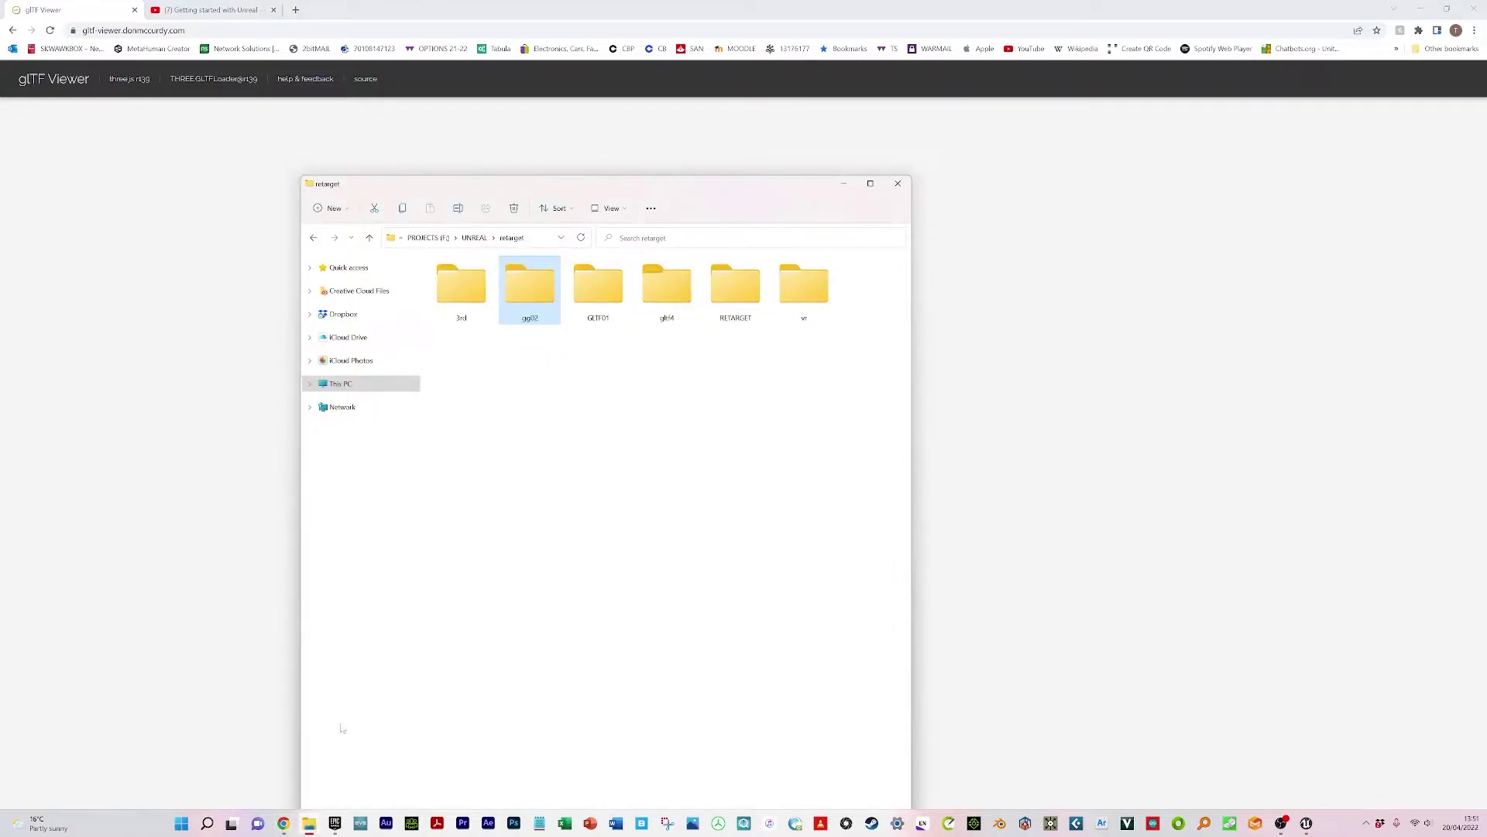
left_click_drag(630, 194, 1251, 142)
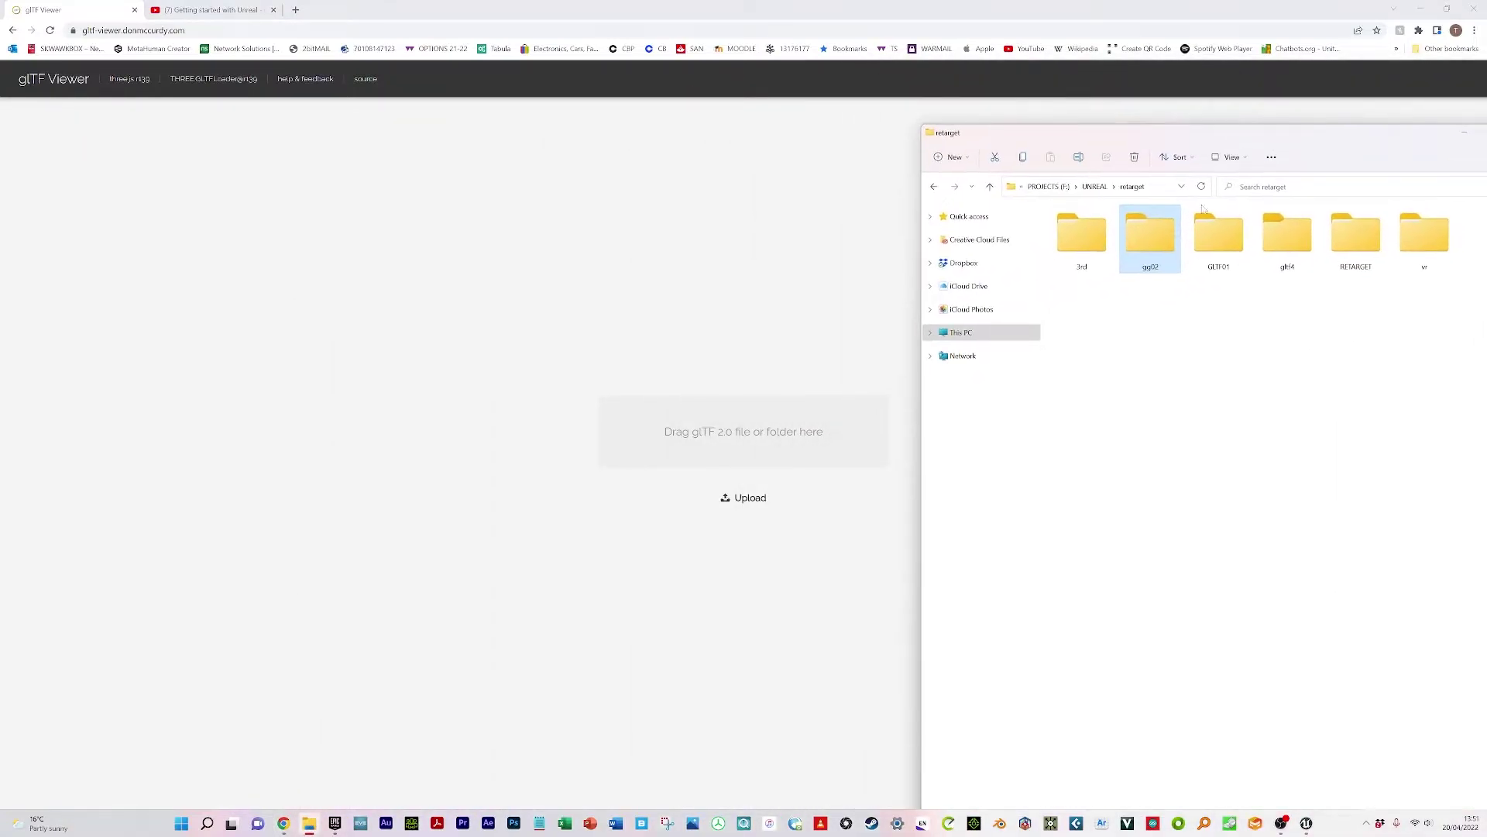
left_click_drag(1157, 247, 685, 436)
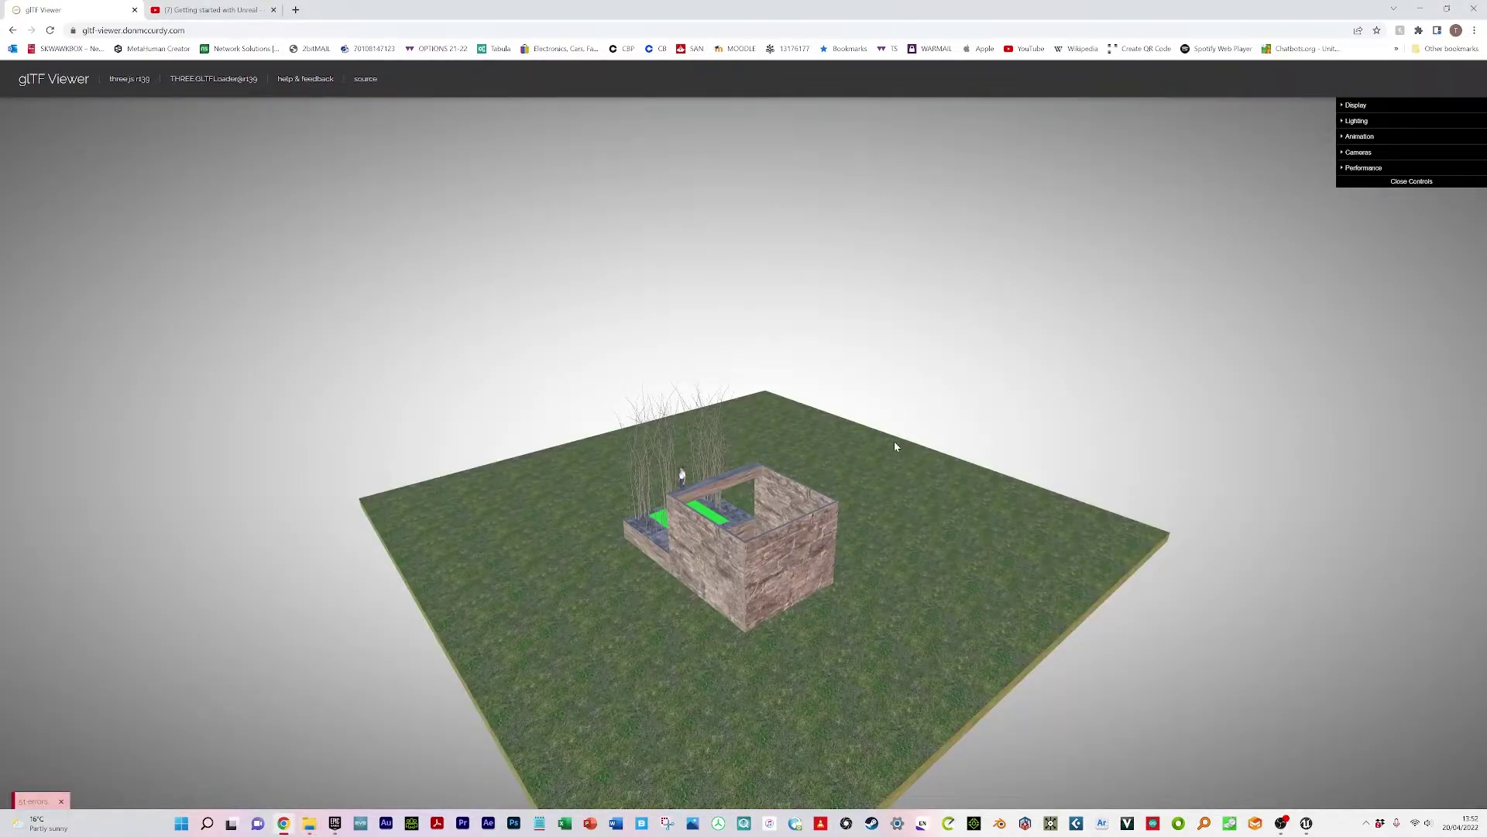
- Zoom and orbit toward the tree and figure, then turn on the environment background in Display
scroll(891, 439, "up", 10)
scroll(890, 446, "up", 10)
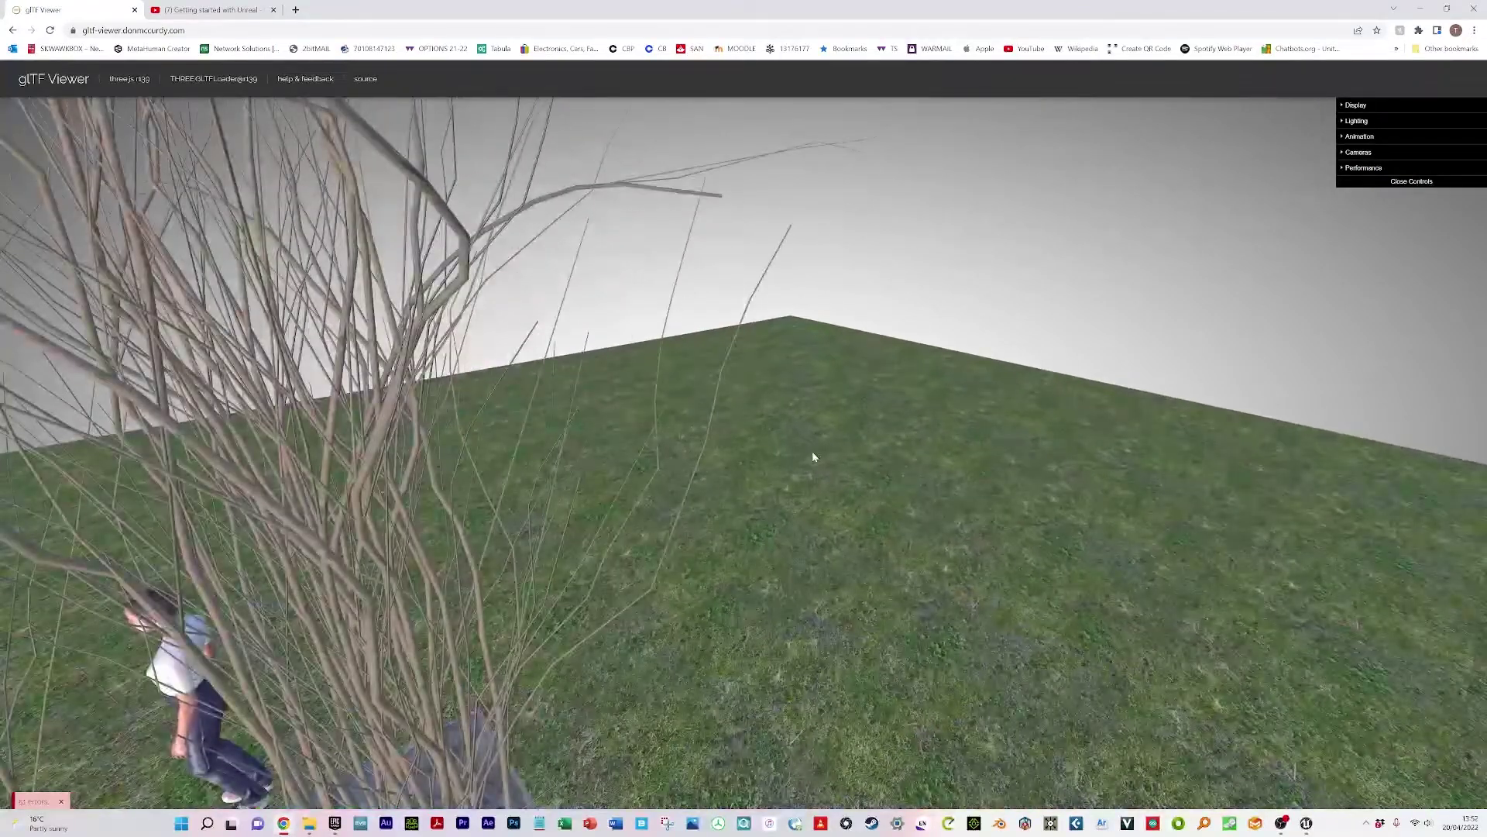
left_click_drag(814, 457, 1246, 226)
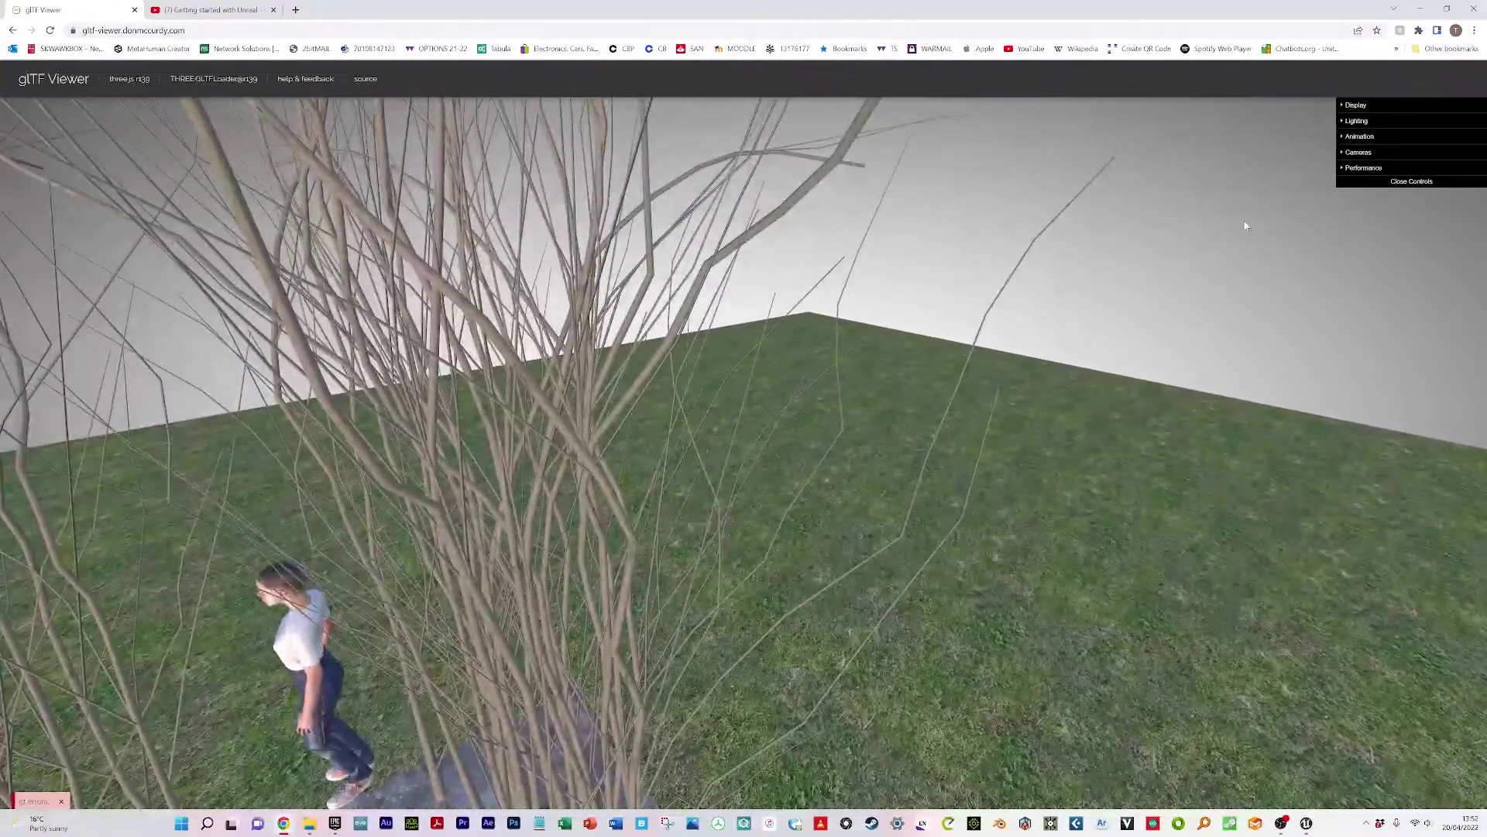
left_click(1345, 106)
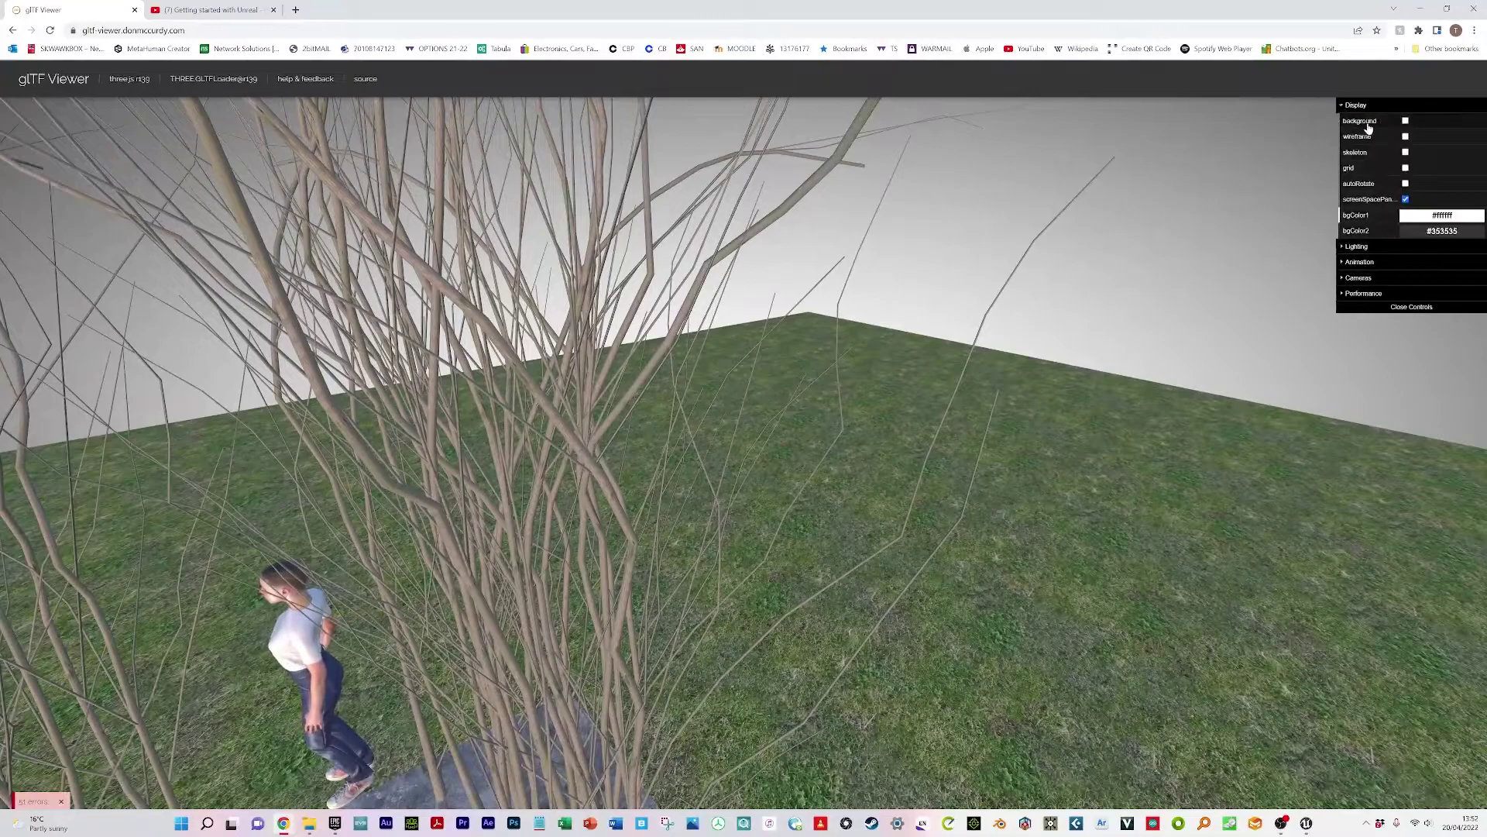
left_click(1406, 121)
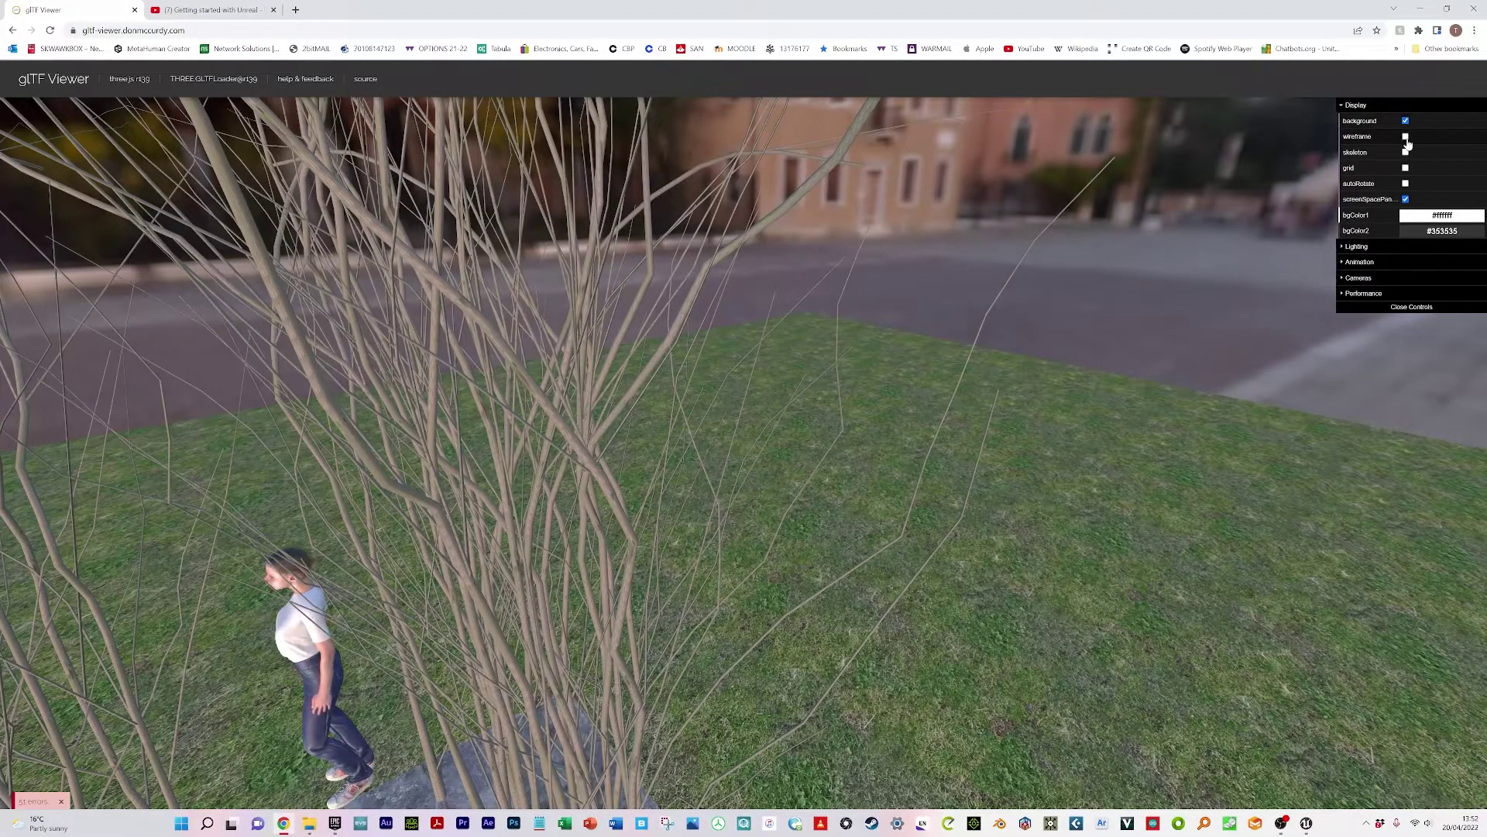
- Toggle wireframe and grid on and off, hide the skeleton, and enable autoRotate and screen-space panning
left_click(1406, 138)
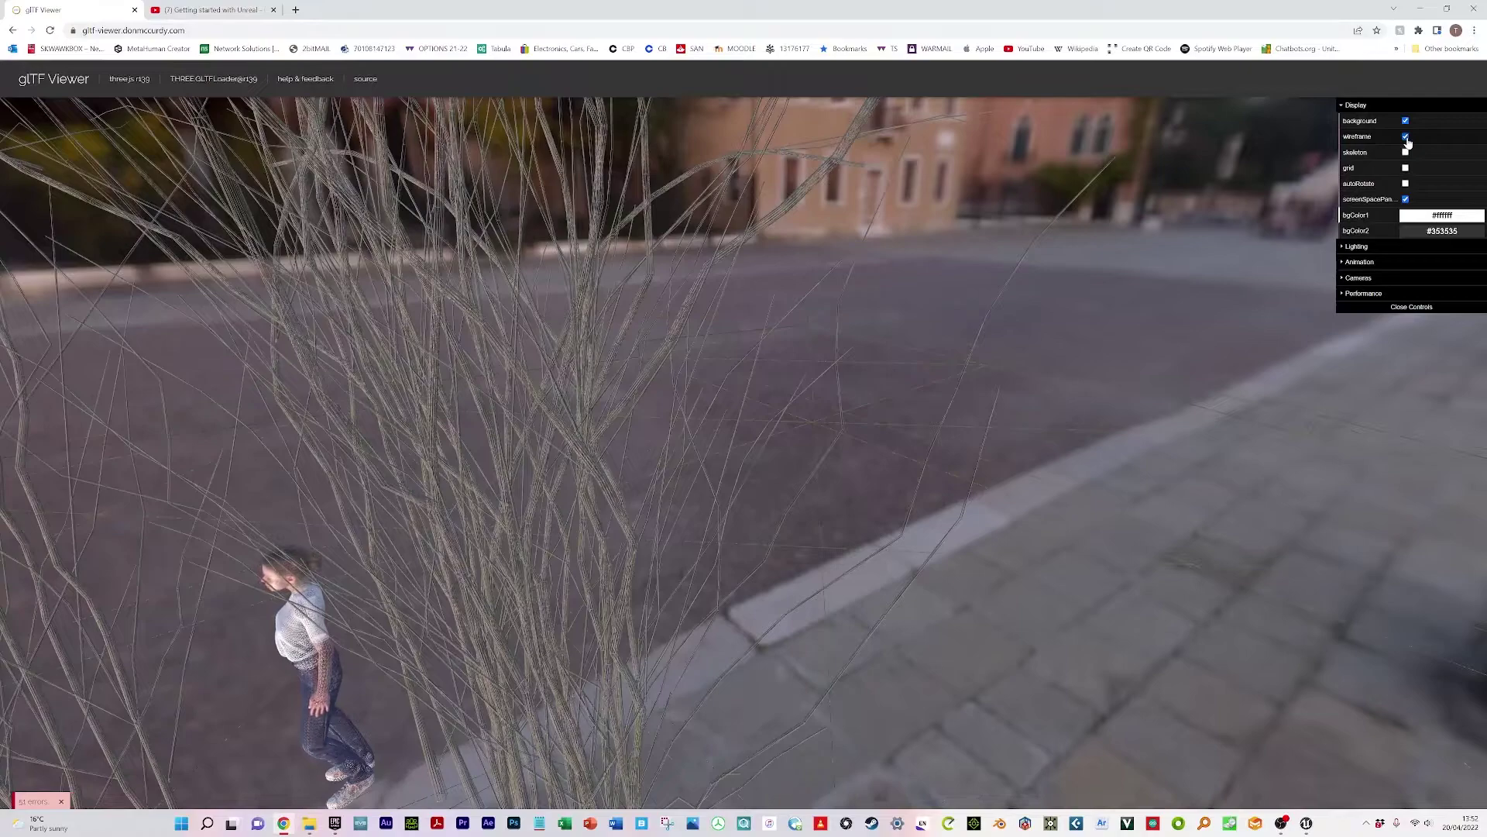
left_click(1406, 137)
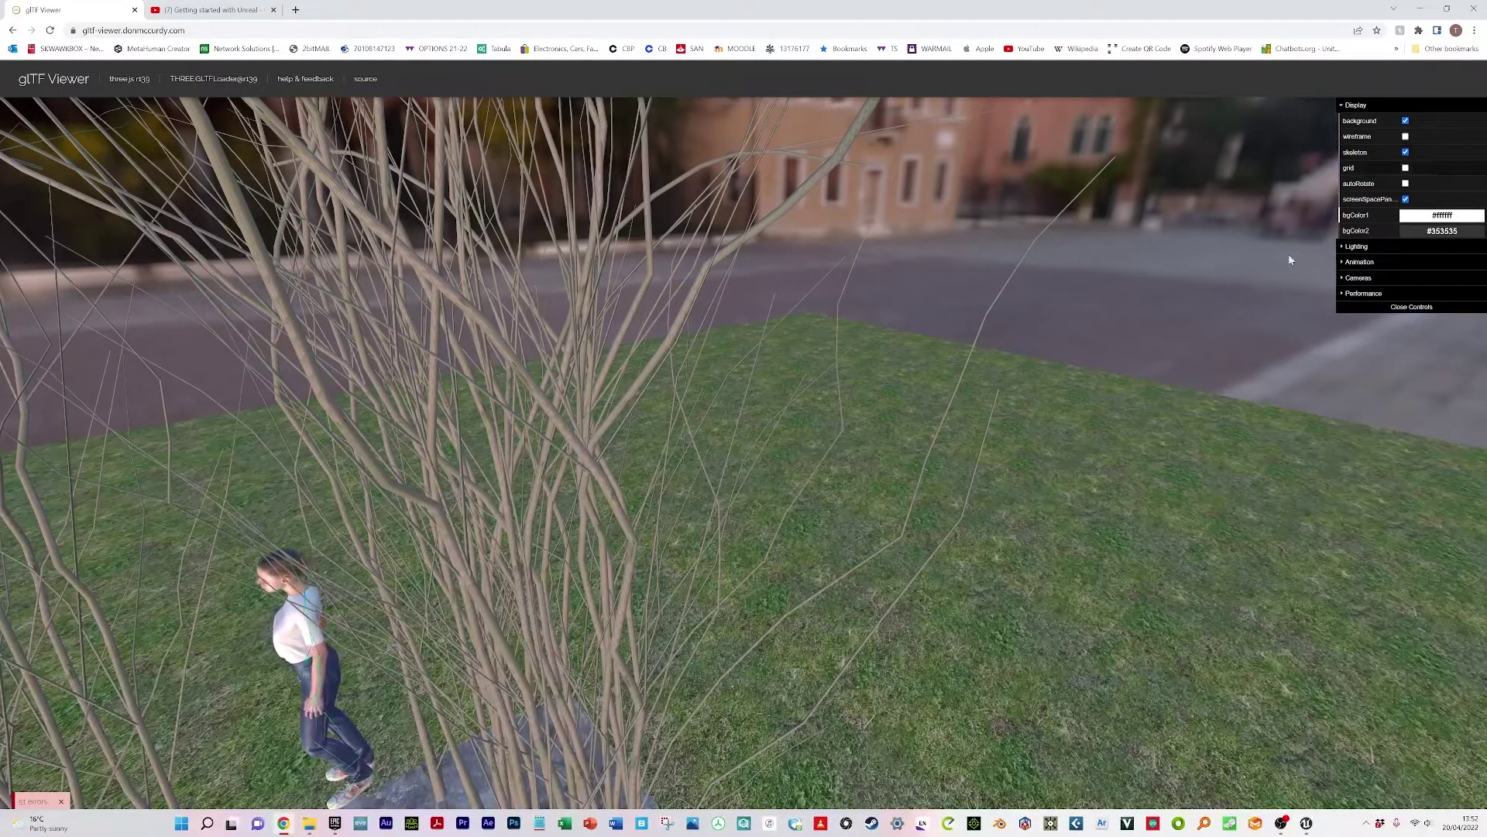
left_click(1406, 152)
left_click(1406, 168)
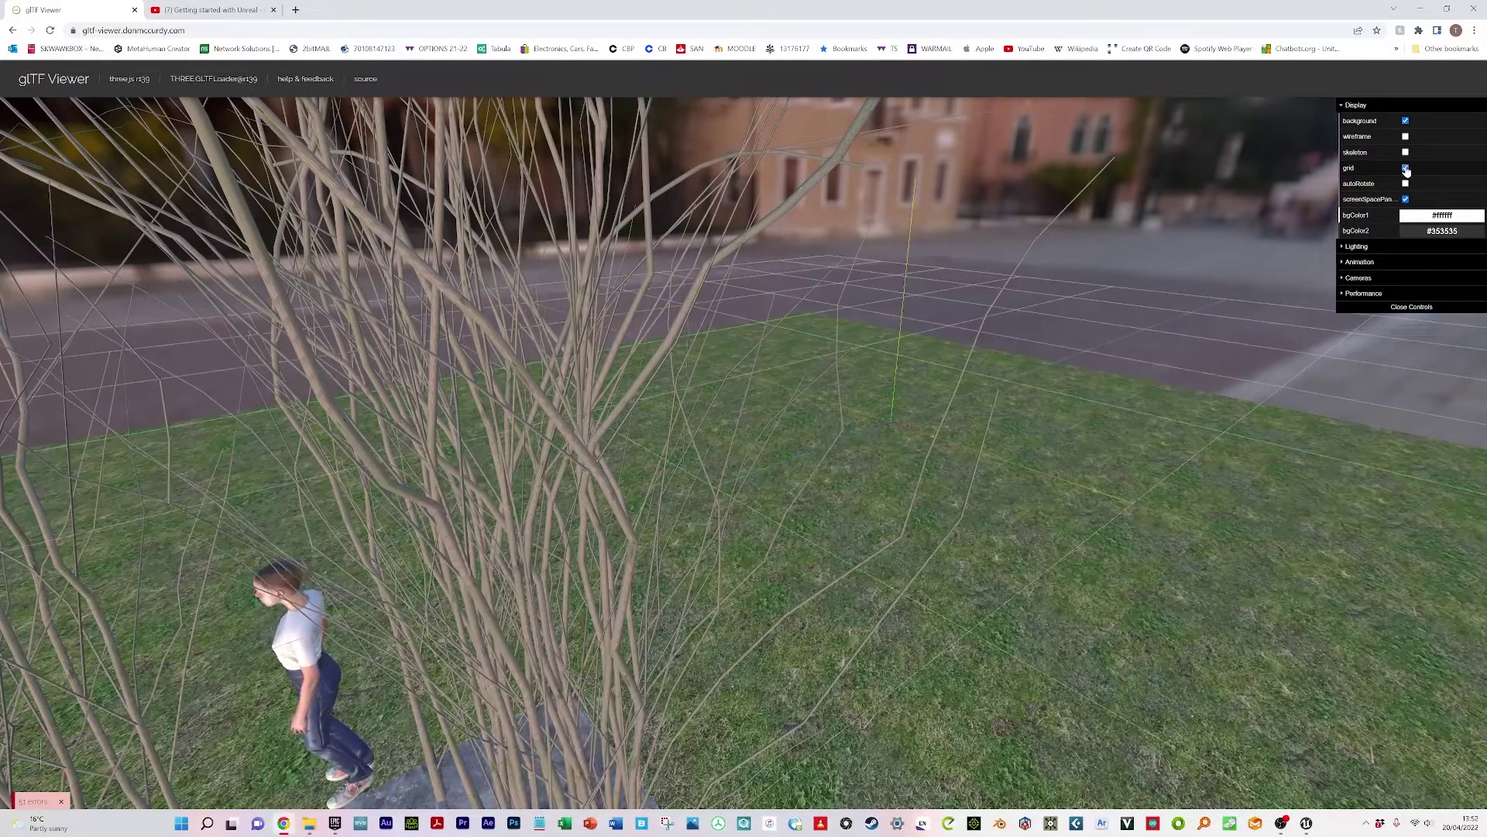
left_click(1405, 168)
left_click(1406, 183)
left_click(1406, 199)
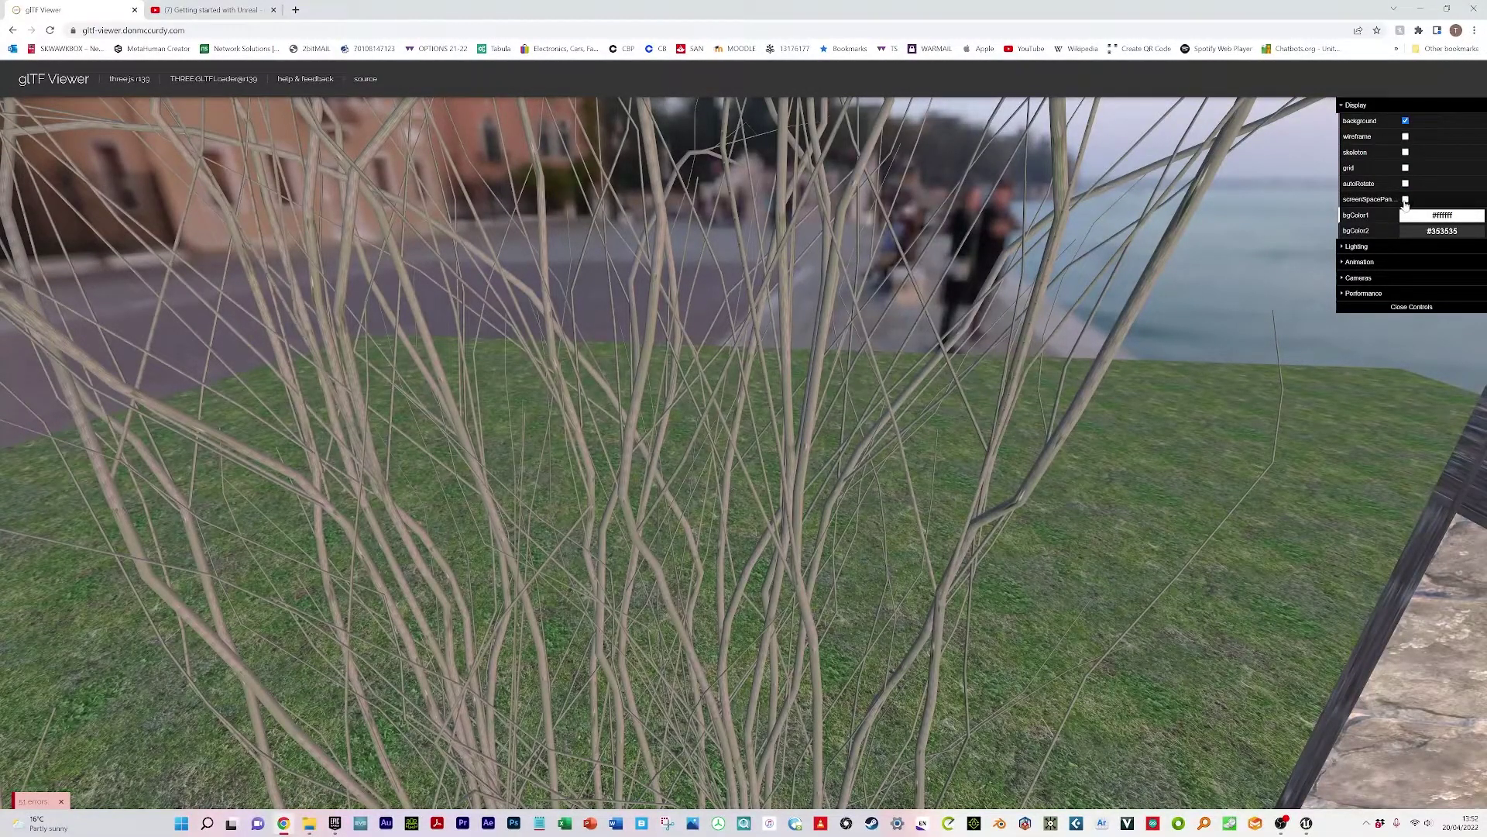
- Set bgColor1 to #875b5b and switch autoRotate back on
mouse_move(1400, 217)
left_click(1415, 249)
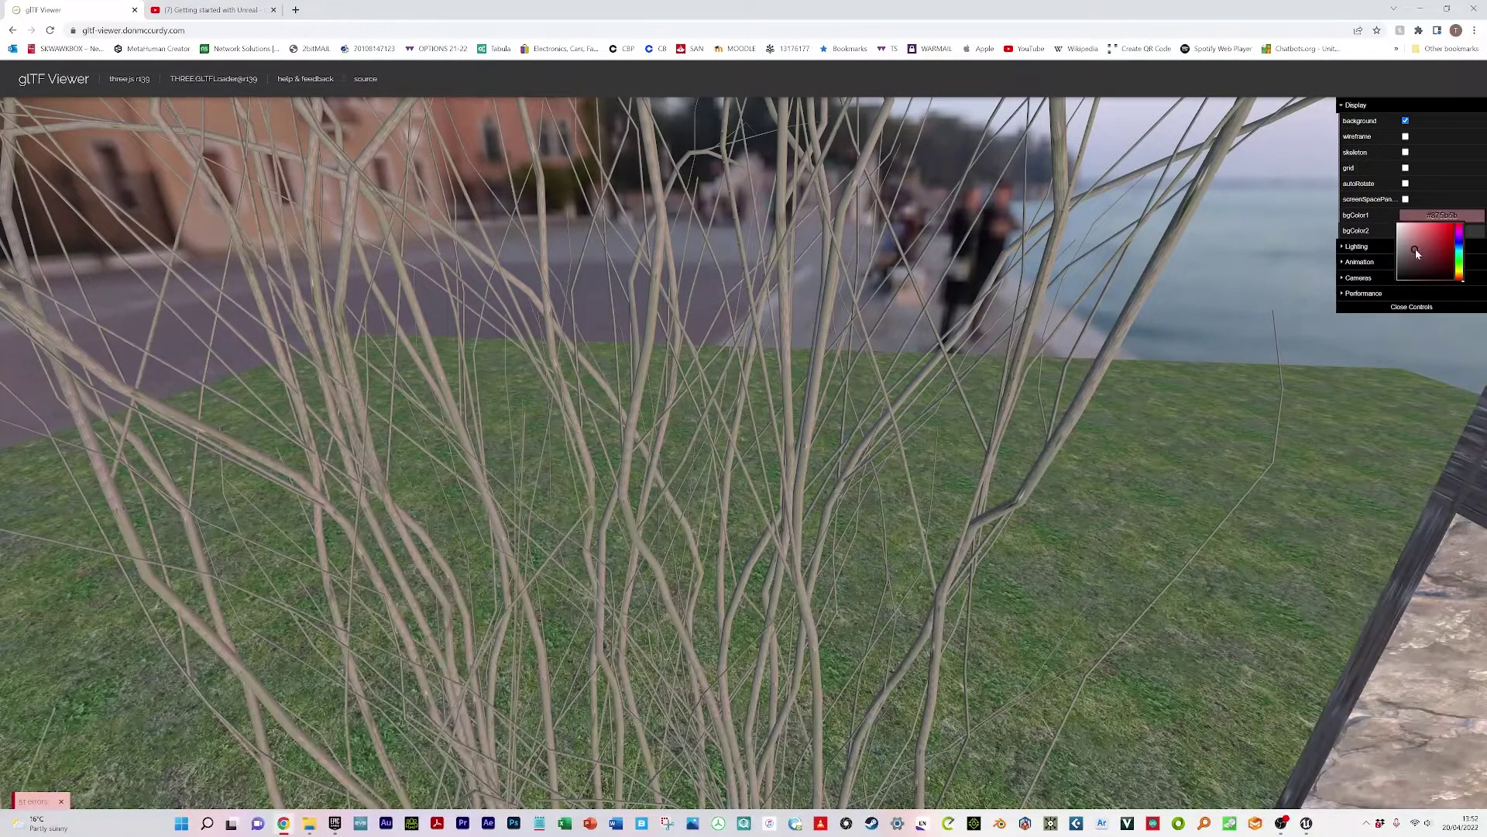
left_click(1406, 183)
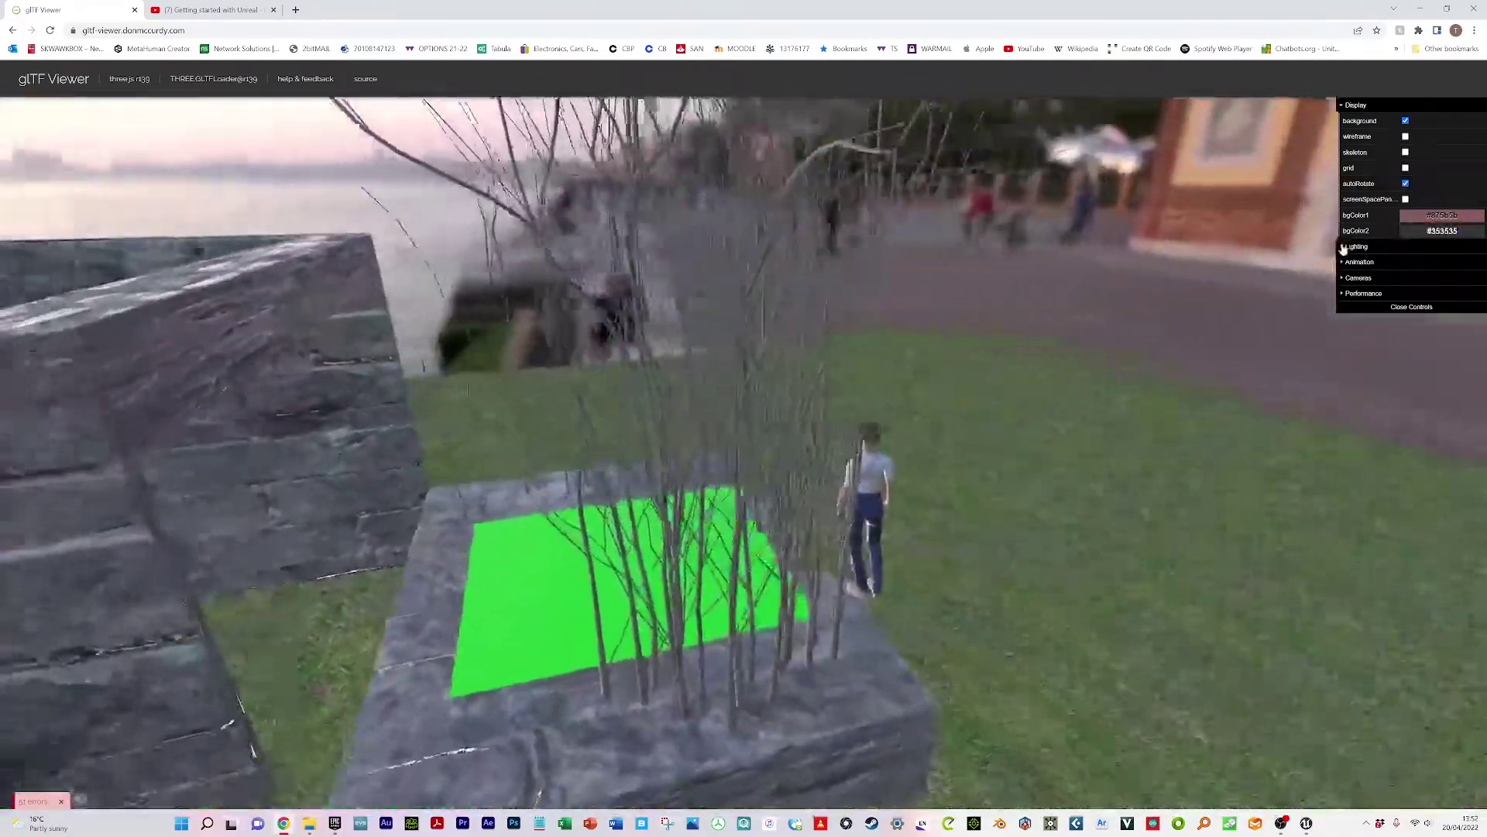
- Light the scene with the Footprint Court (HDR Labs) environment, exposure 2, and addLights enabled
left_click(1344, 246)
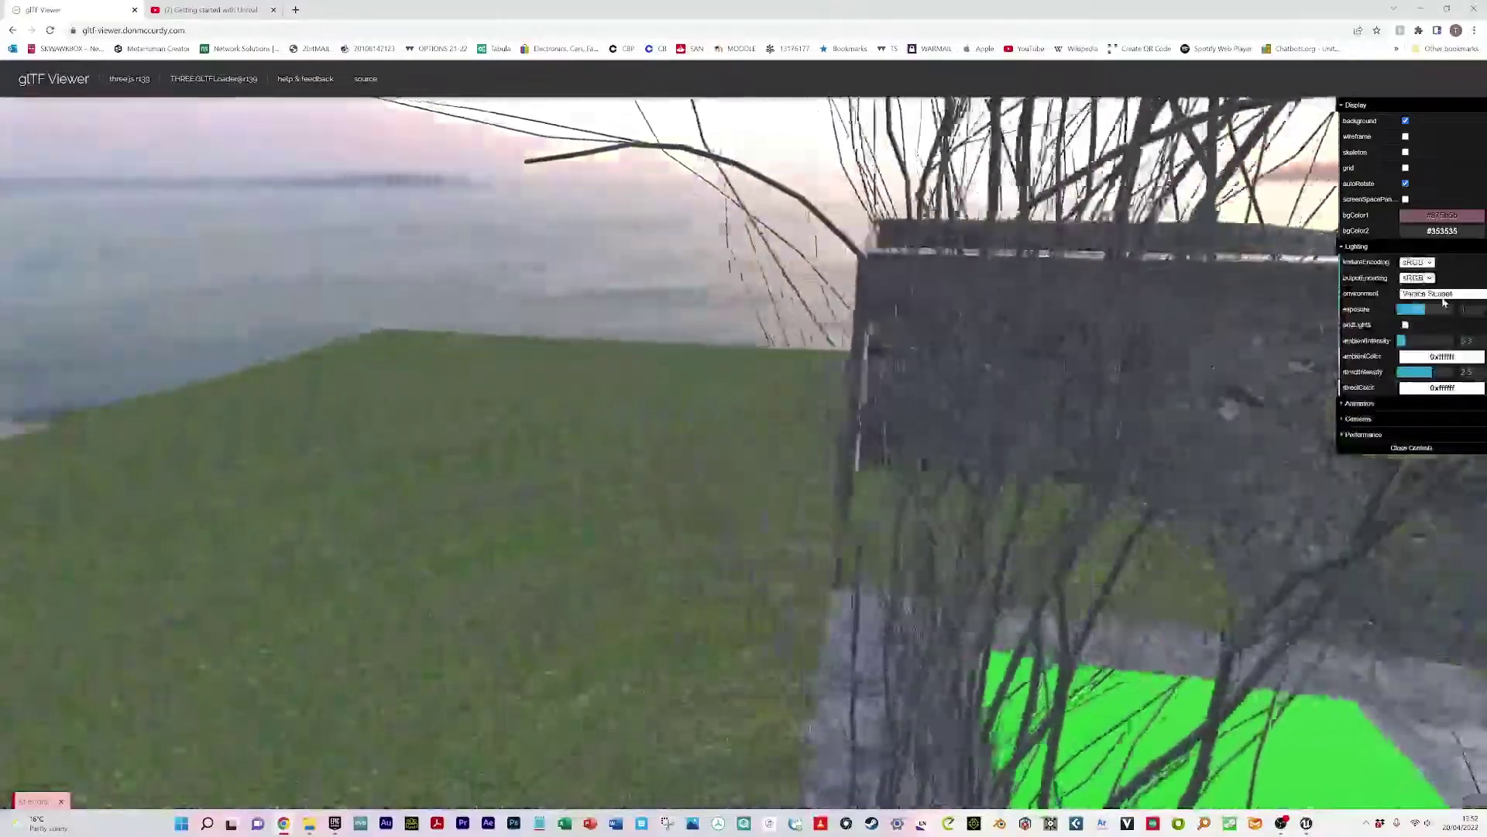
left_click(1433, 294)
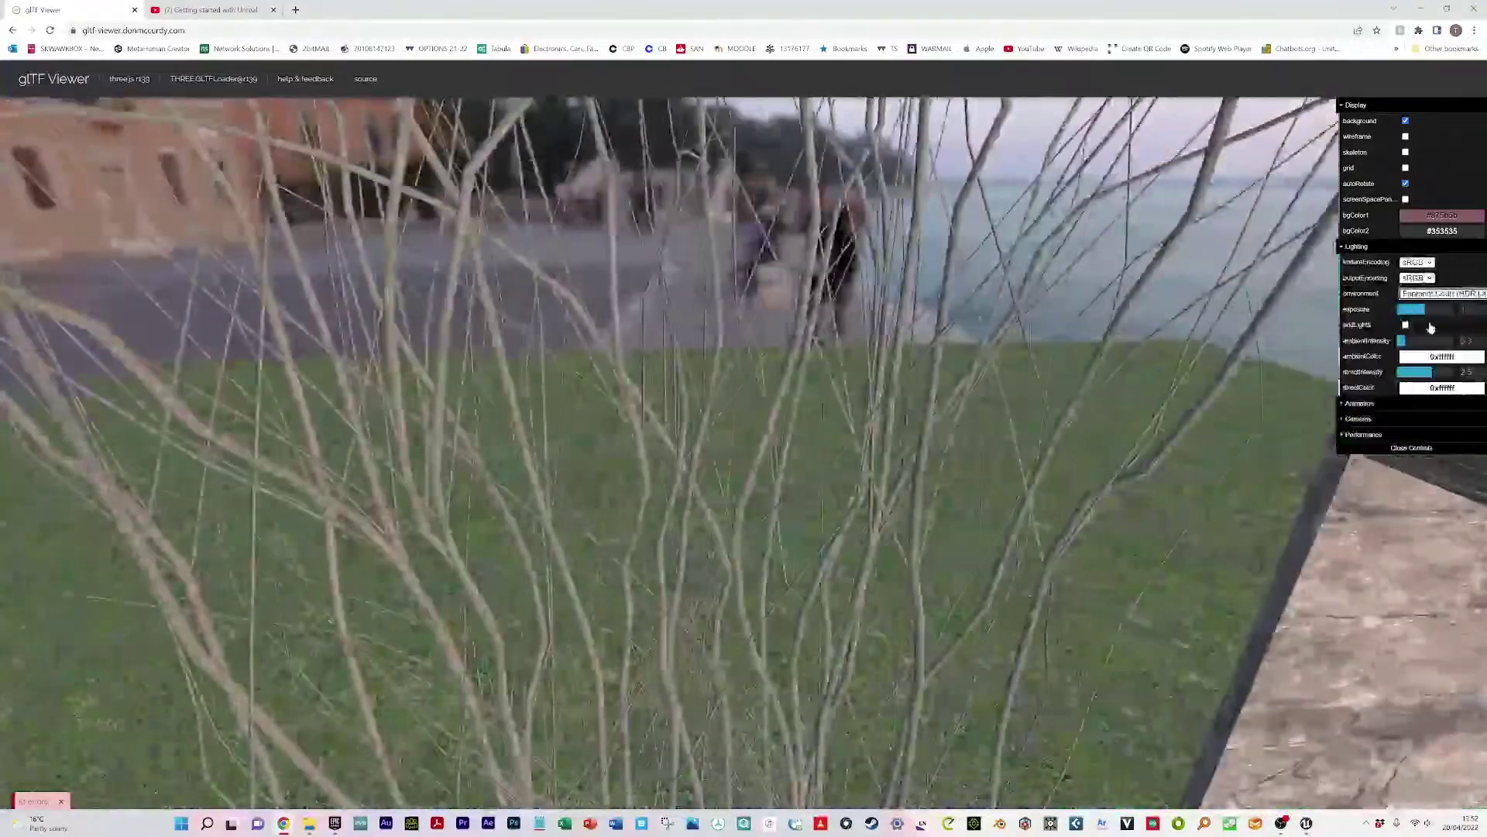
left_click(1437, 323)
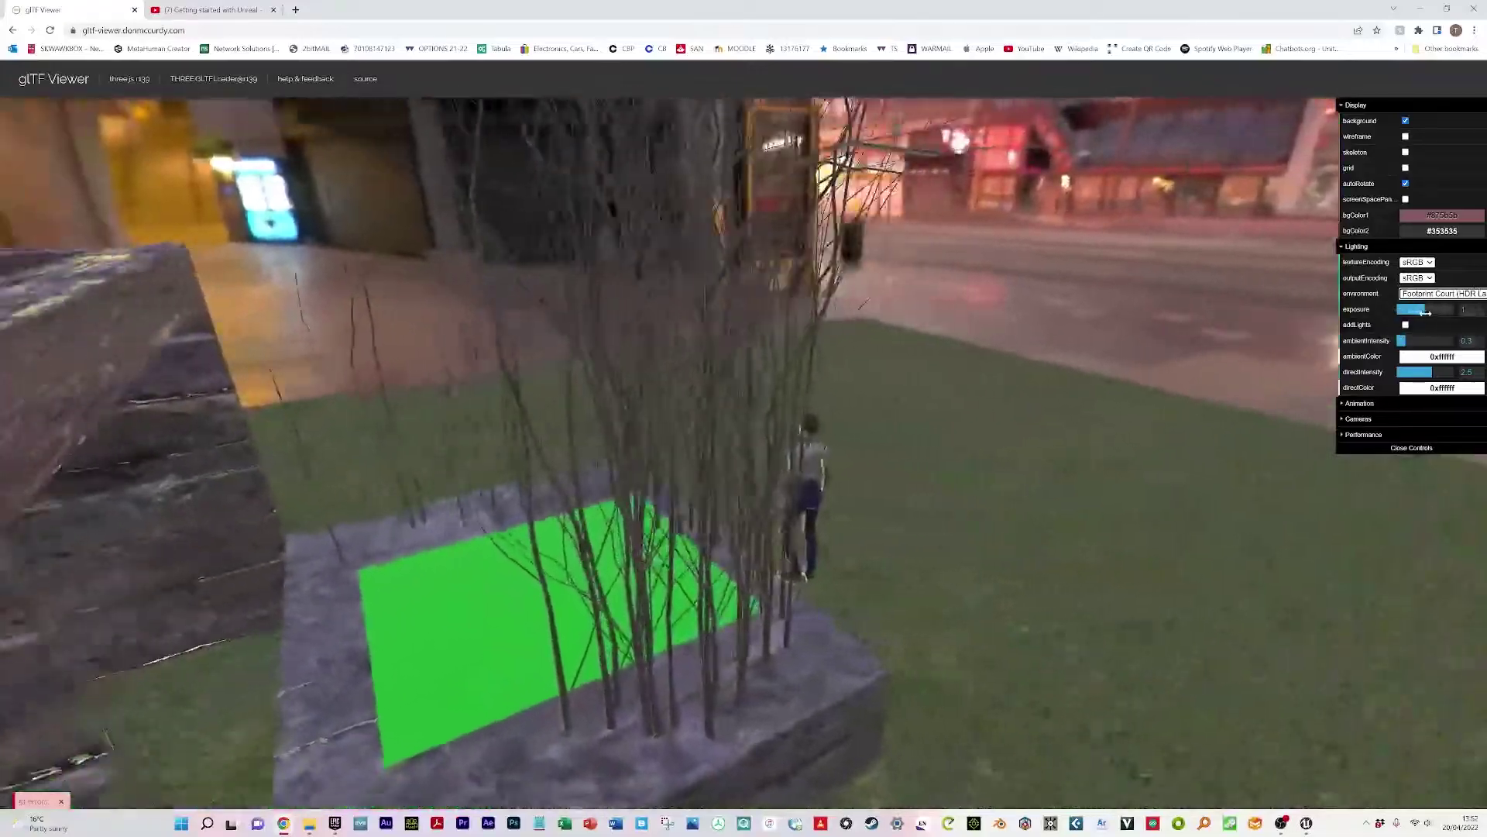
left_click_drag(1397, 309, 1453, 309)
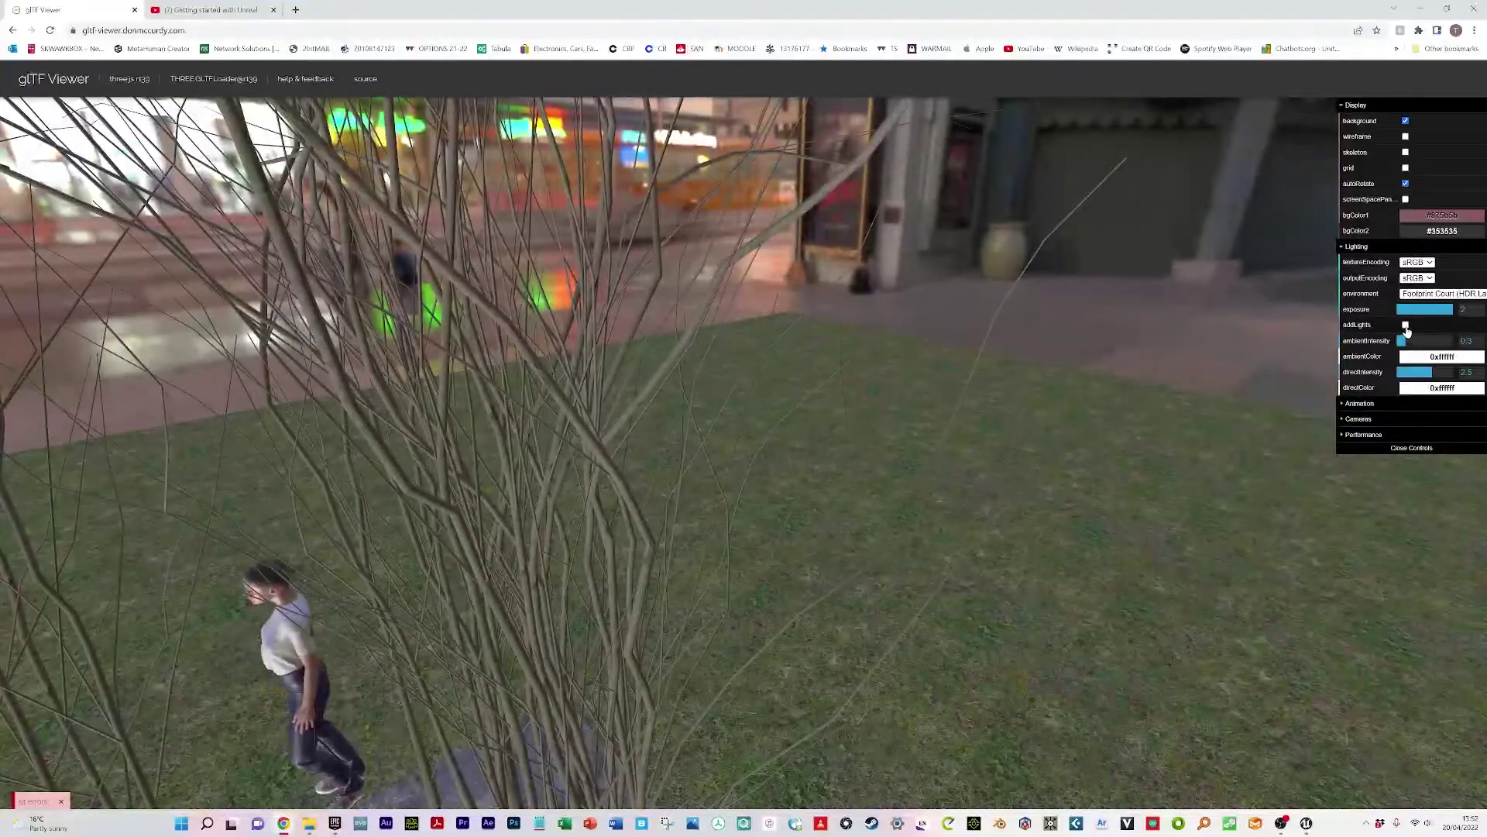
left_click(1406, 326)
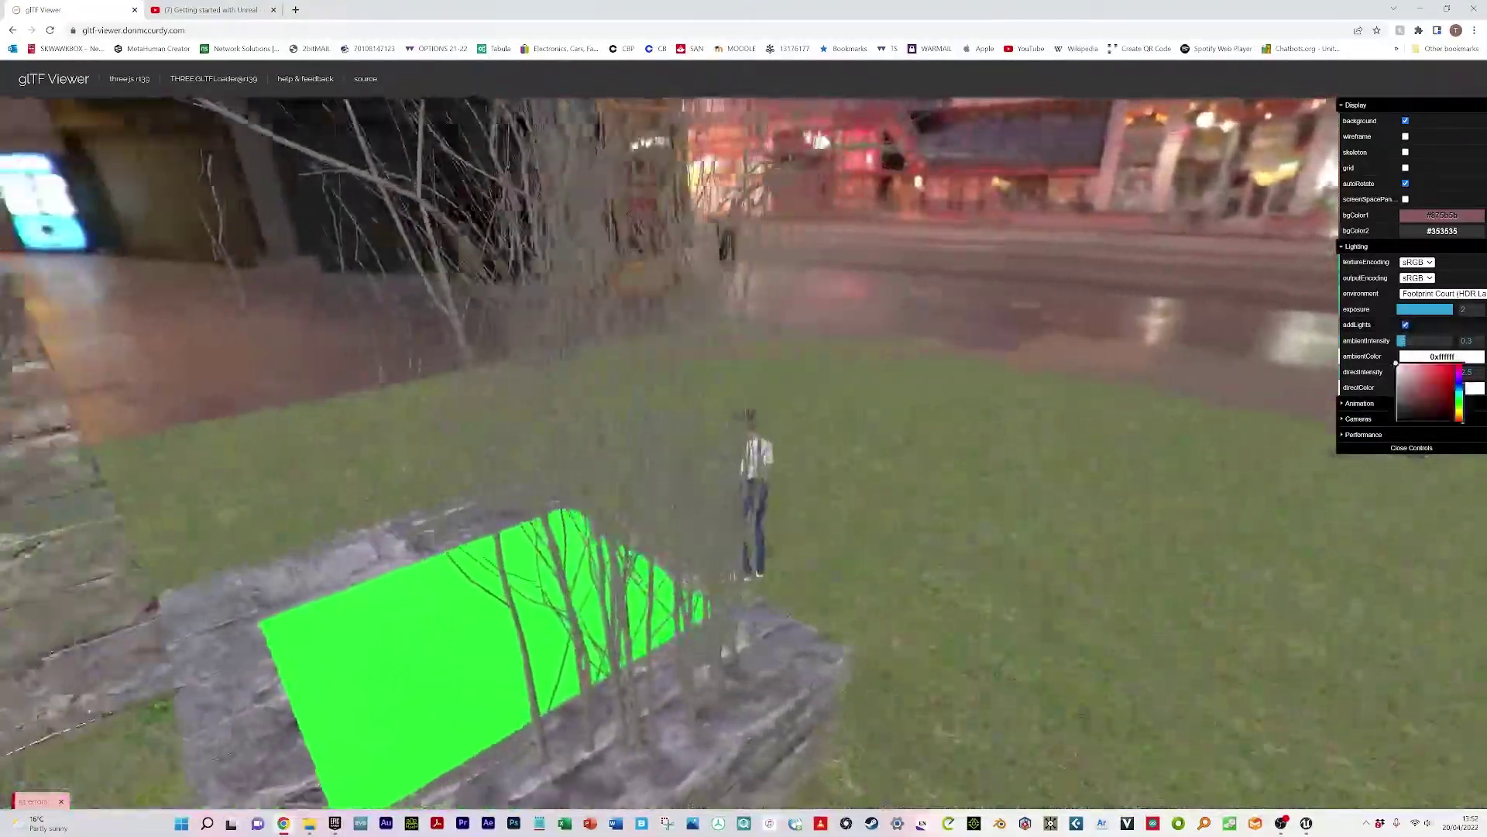
left_click(1347, 404)
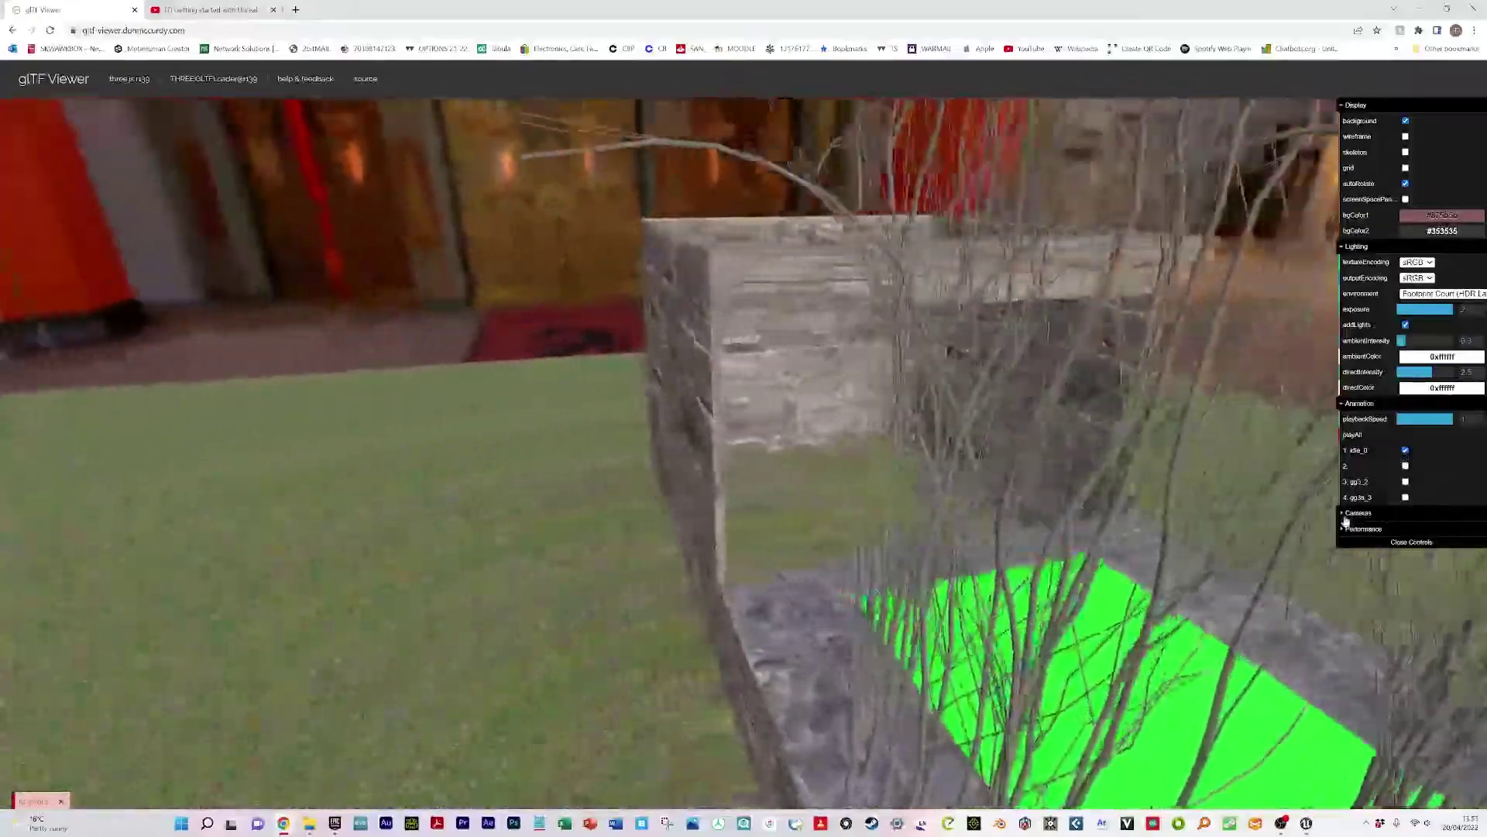
- View the level through the CAM01 camera, then switch the camera back to [default]
left_click(1354, 514)
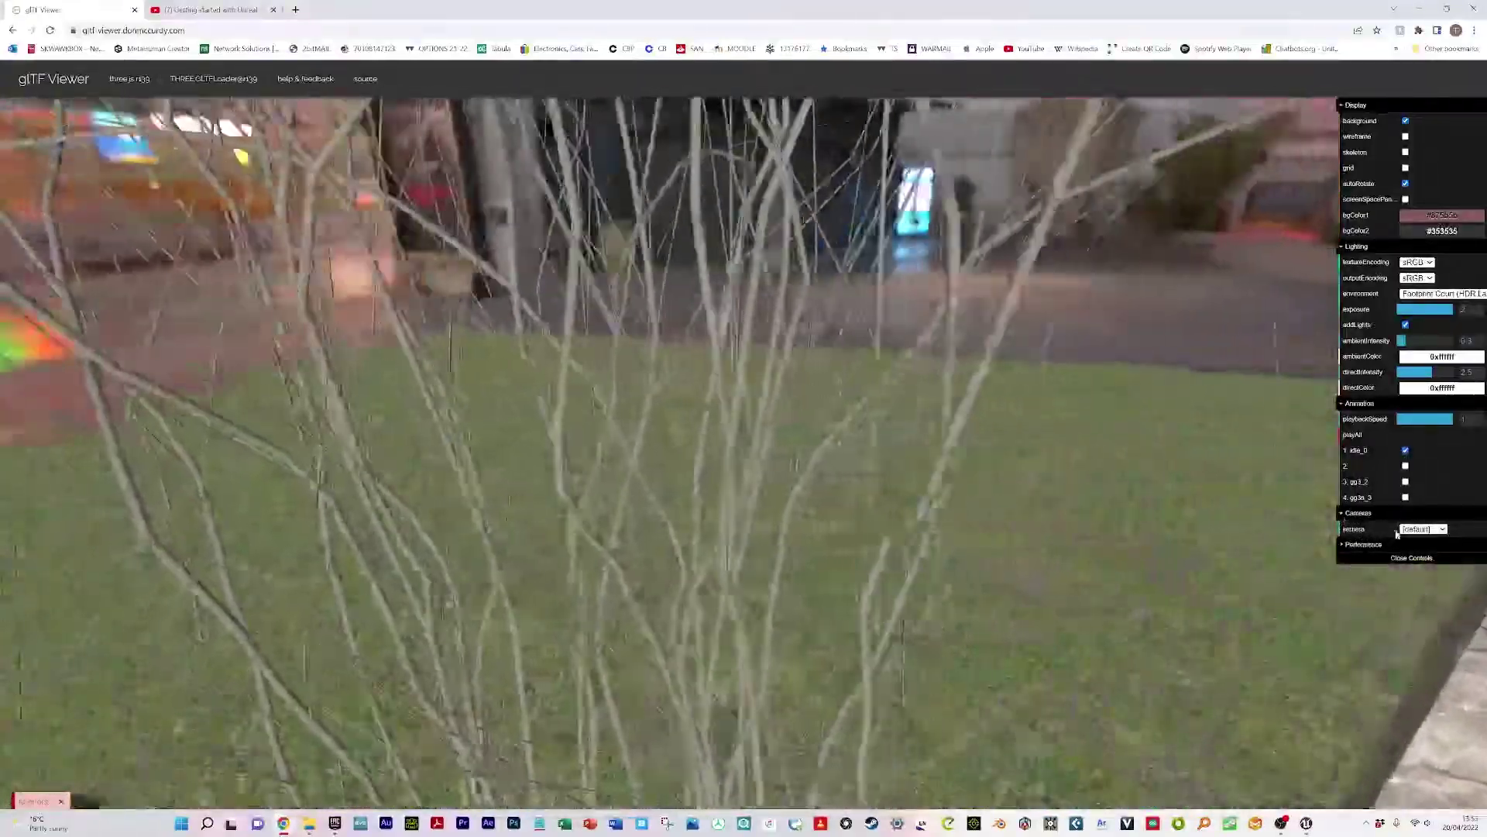
left_click(1422, 530)
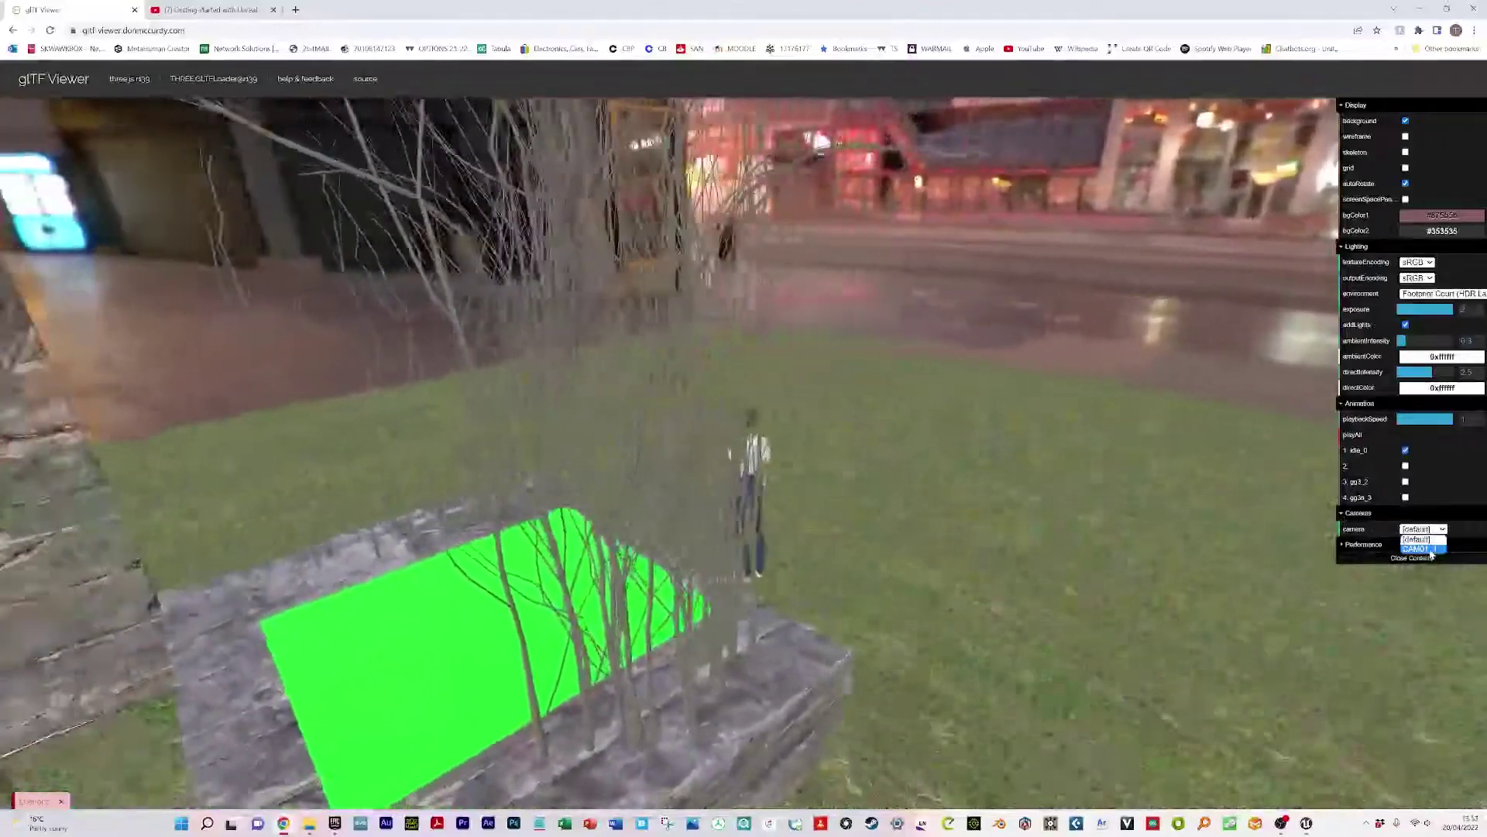
left_click(1419, 549)
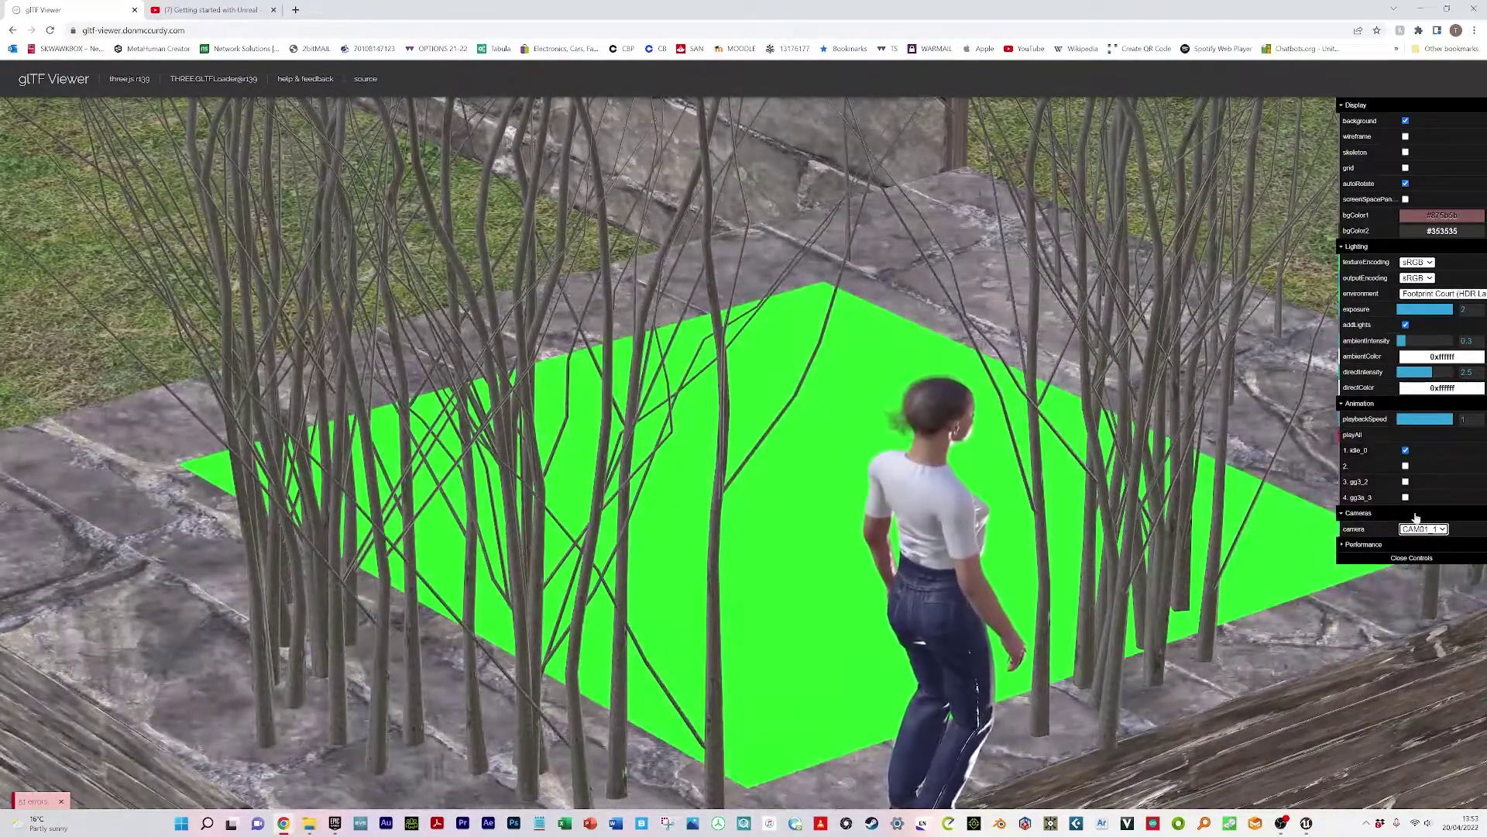
left_click(1419, 539)
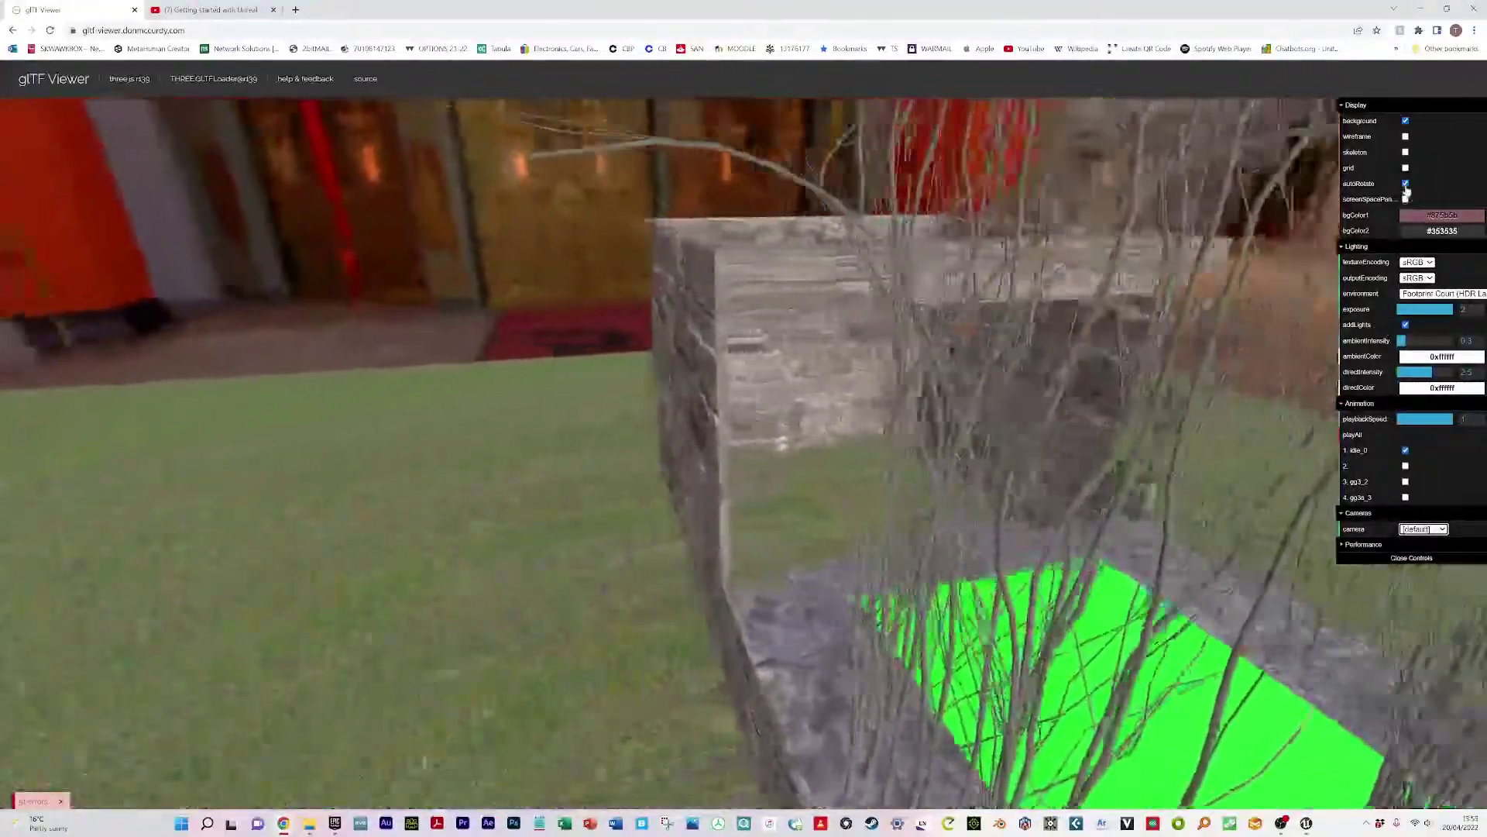
- Turn off autoRotate and orbit the camera past the orange gate, stone wall and trees
left_click(1405, 183)
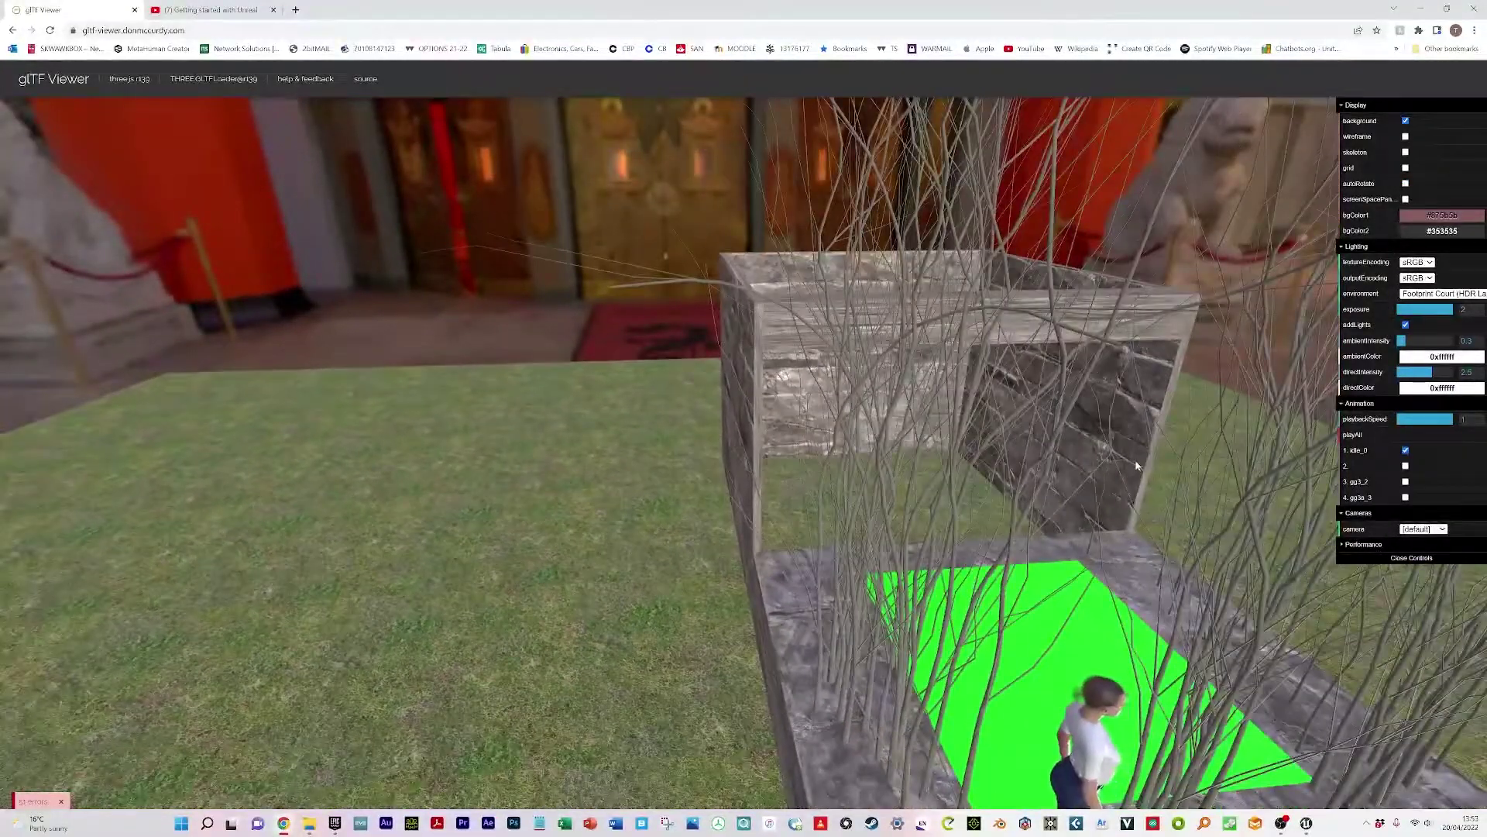
left_click_drag(1140, 477, 602, 438)
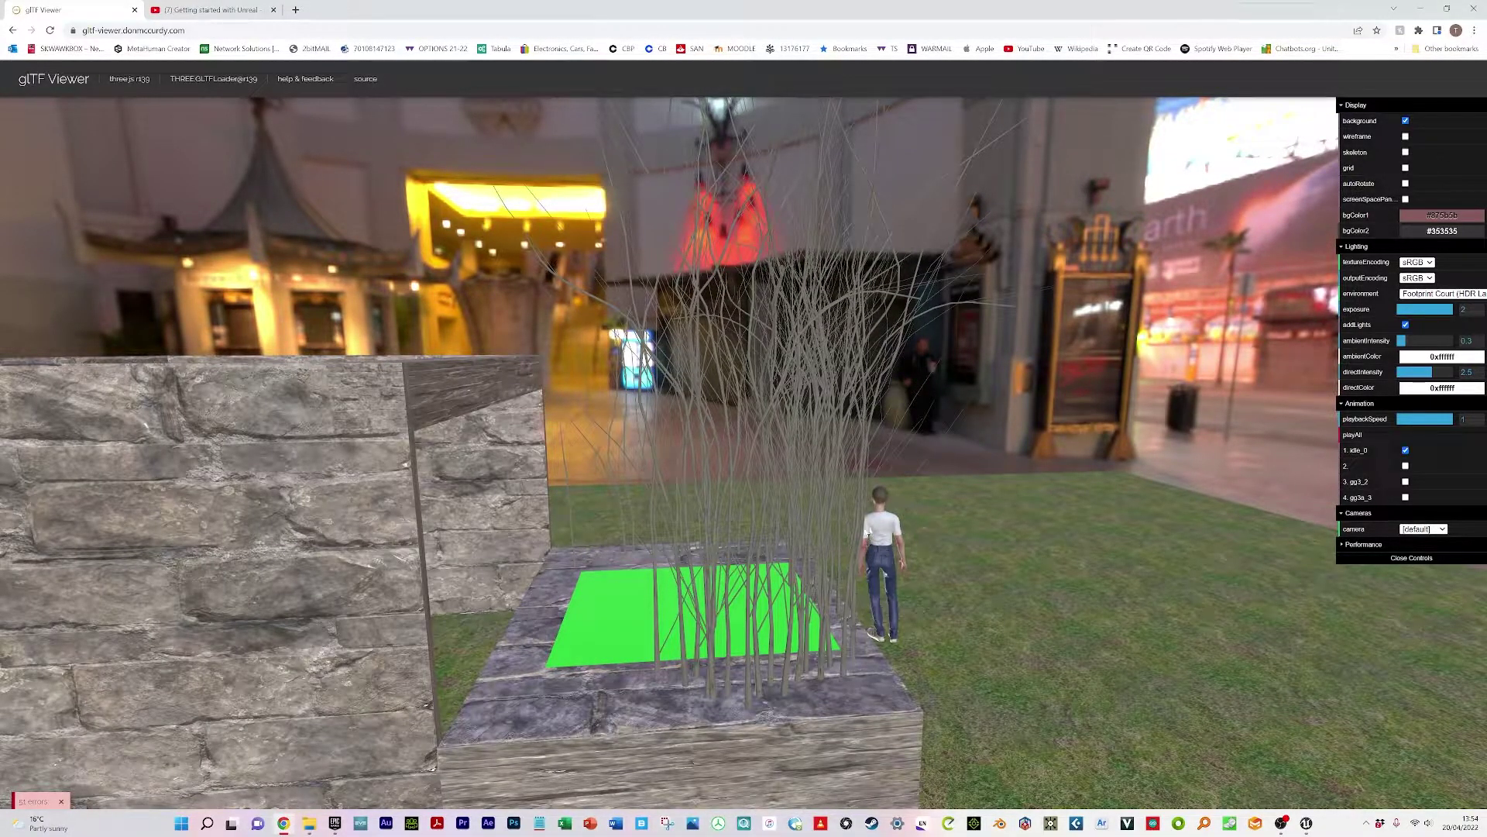
mouse_move(963, 545)
left_mouse_down()
mouse_move(907, 536)
mouse_move(977, 563)
left_mouse_up()
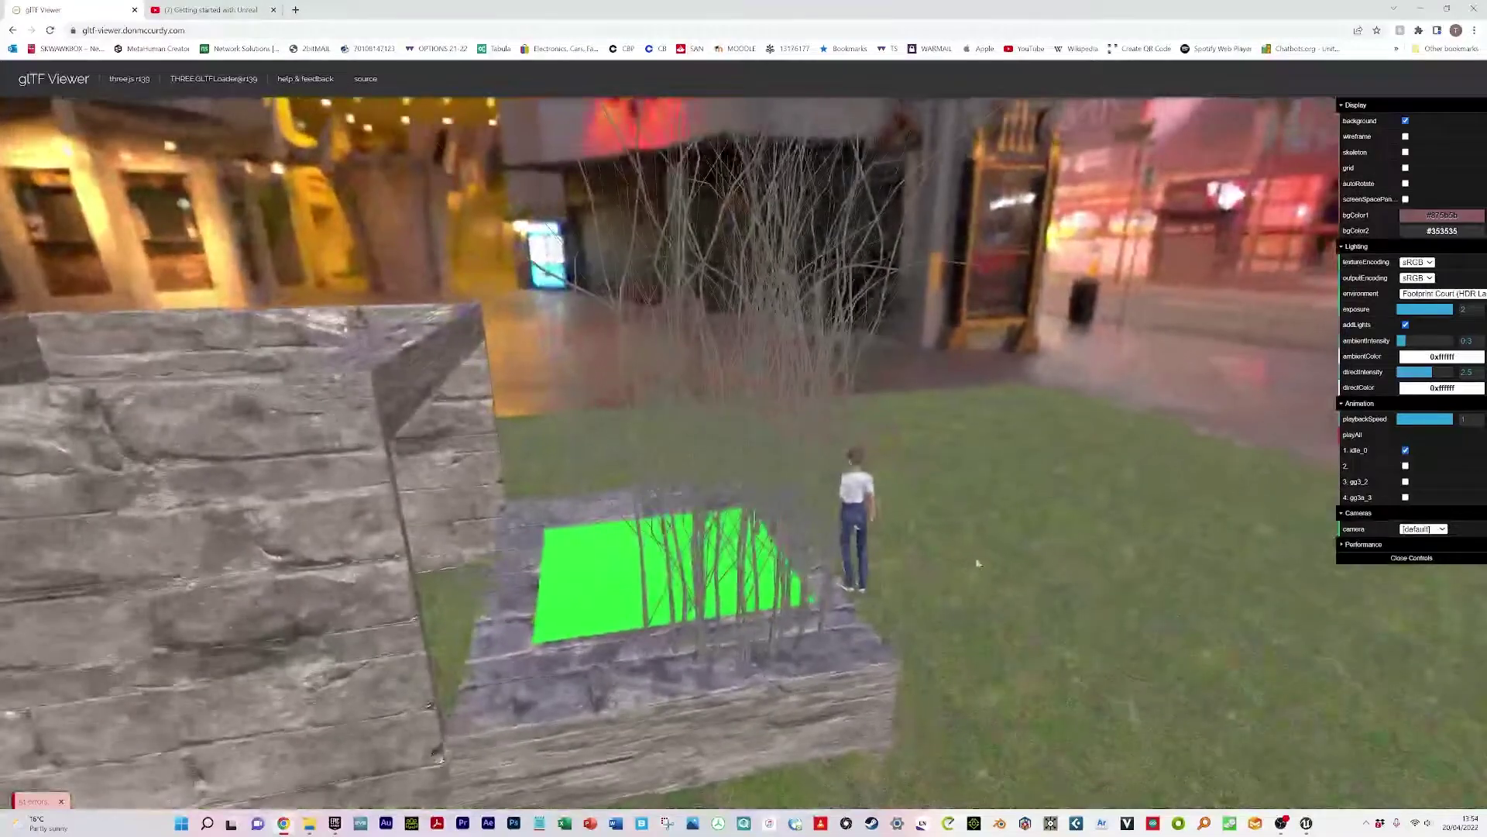